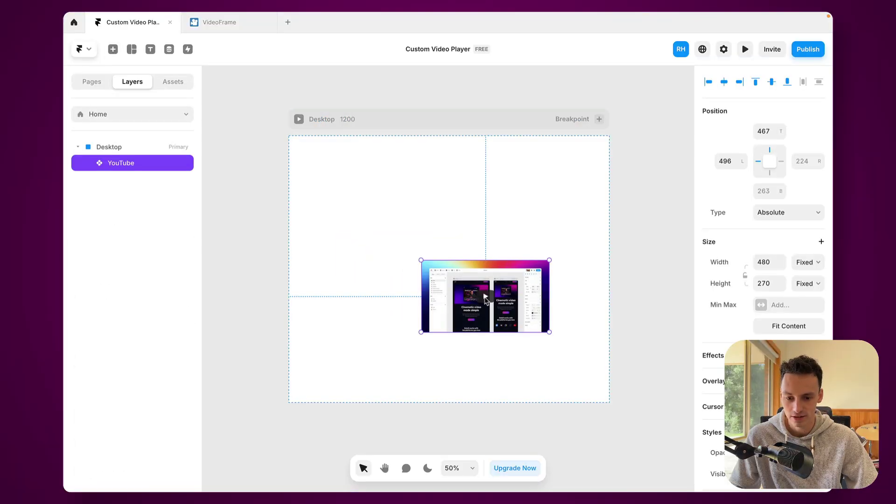
# Scroll the VideoFrame library to the player components such as Play Button and Progress Bar
pyautogui.scroll(-5, 808, 301)
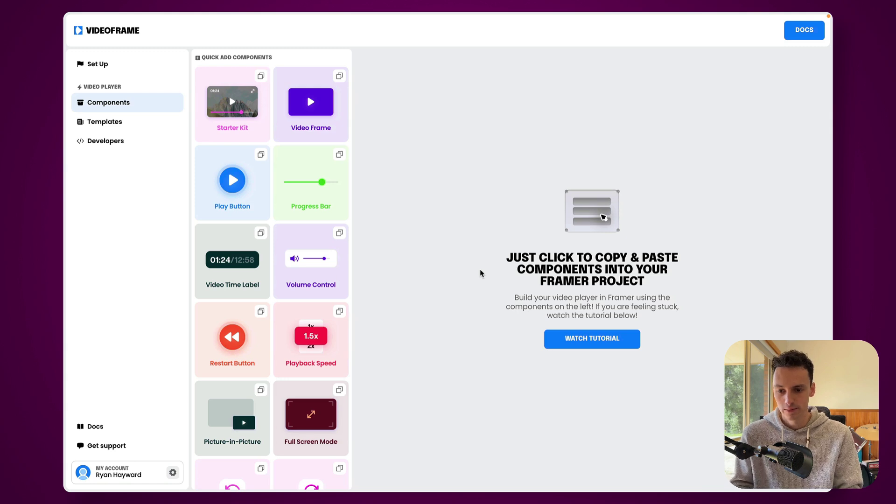
pyautogui.scroll(-3, 306, 266)
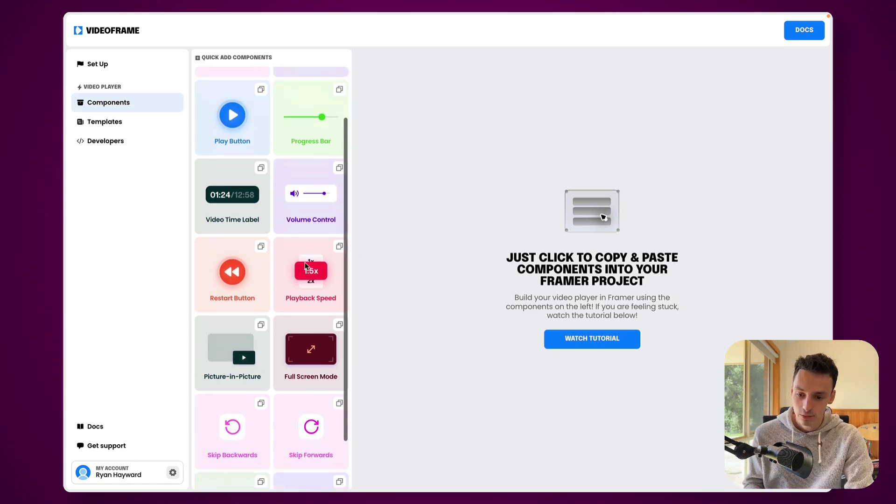
pyautogui.scroll(3, 295, 273)
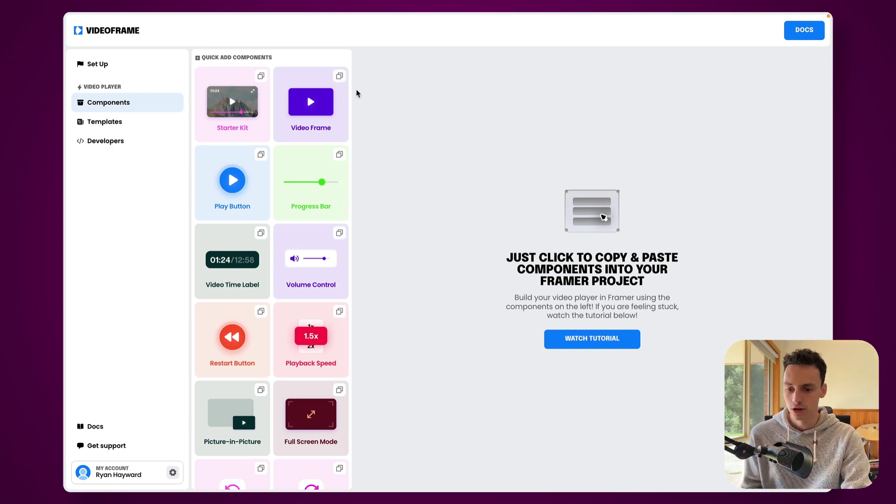
# Copy the Video Frame component from the library and paste it into the Framer Desktop frame
pyautogui.click(339, 78)
pyautogui.hotkey('ctrl', 'shift', 'Tab')
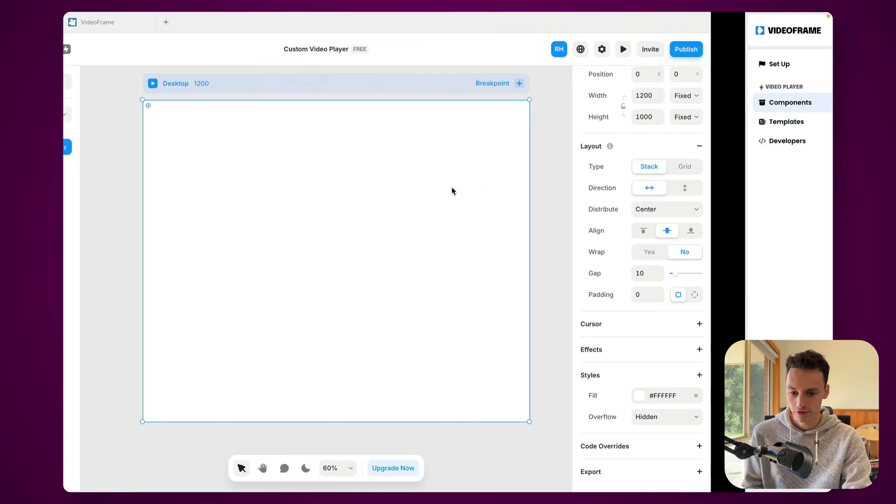
pyautogui.hotkey('ctrl', 'v')
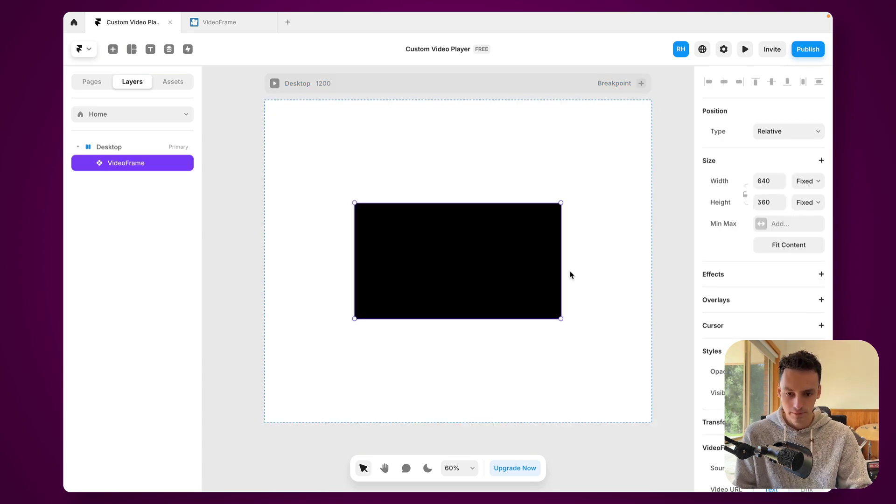
# Copy the .mp4 video address from its Chrome tab for the VideoFrame source
pyautogui.hotkey('ctrl', 'Tab')
pyautogui.moveTo(270, 15)
pyautogui.click(264, 36)
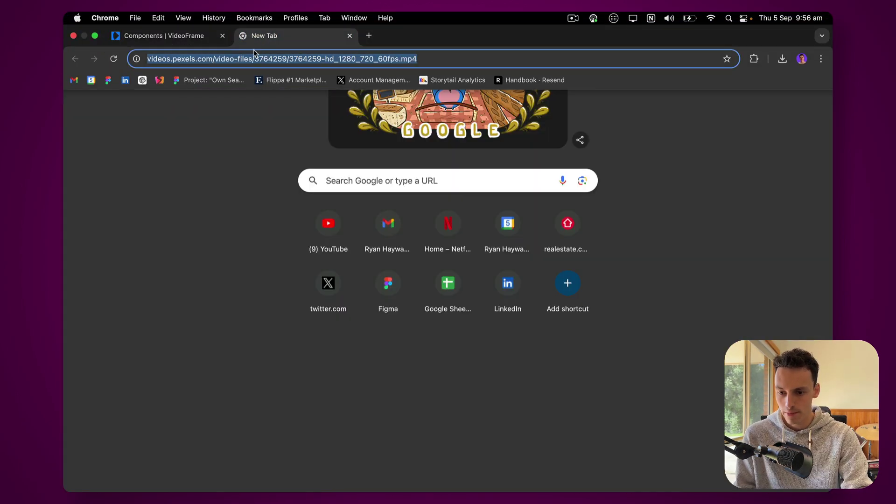
pyautogui.hotkey('ctrl', 'Left')
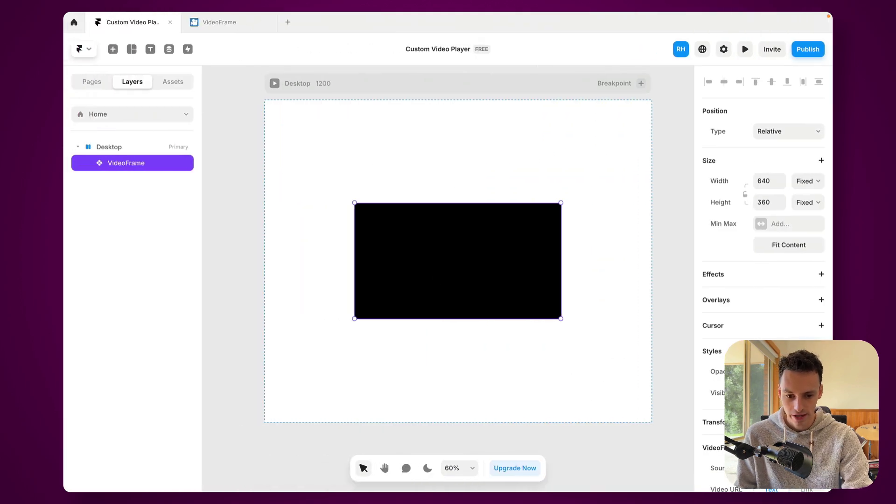
pyautogui.scroll(-5, 700, 339)
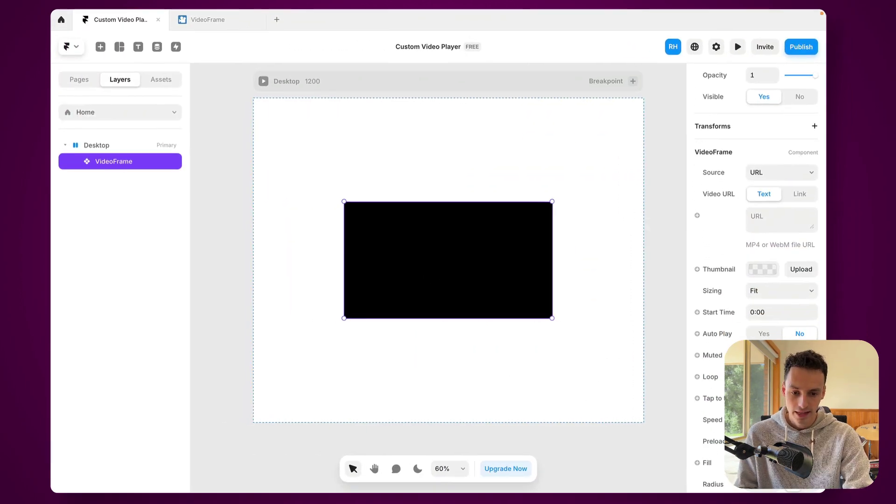
pyautogui.scroll(-3, 657, 330)
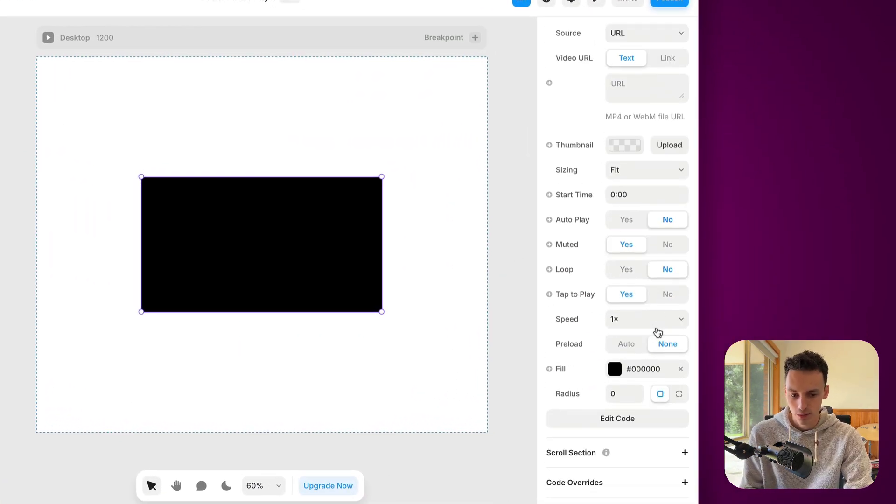
pyautogui.scroll(3, 656, 332)
pyautogui.click(642, 126)
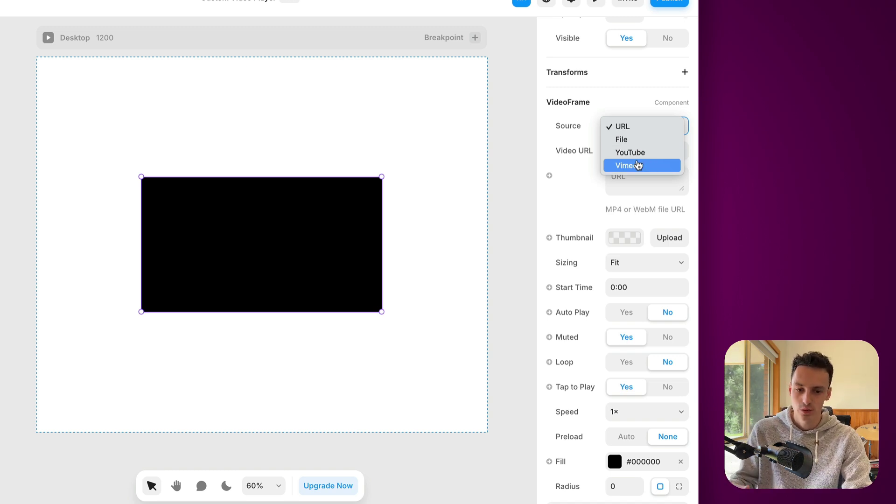
# Set the VideoFrame's Video URL to Link and paste the Pexels .mp4 address
pyautogui.click(562, 132)
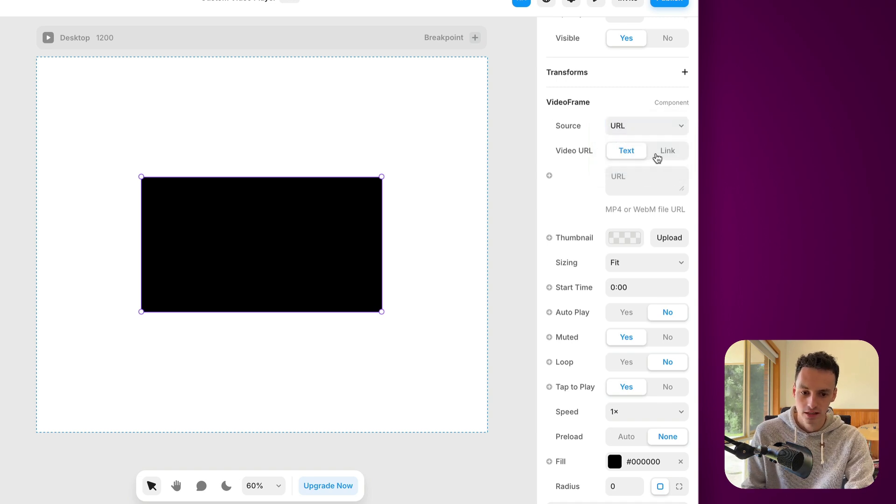
pyautogui.click(660, 152)
pyautogui.click(643, 181)
pyautogui.click(485, 207)
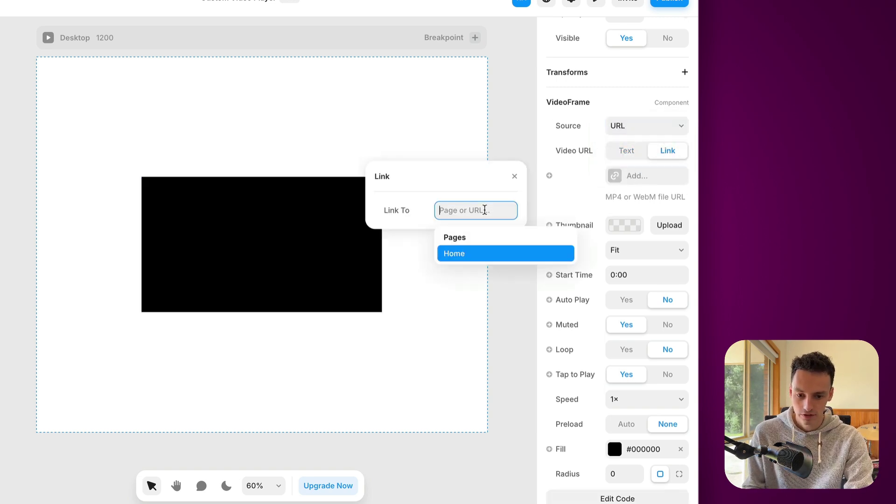
pyautogui.press('super+v')
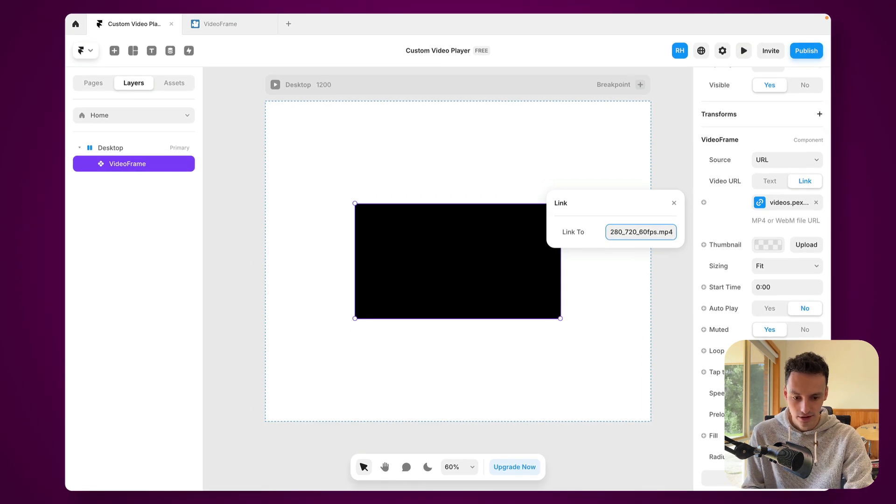
pyautogui.press('Escape')
# Turn on Auto Play and preview the looping drone clip
pyautogui.click(768, 309)
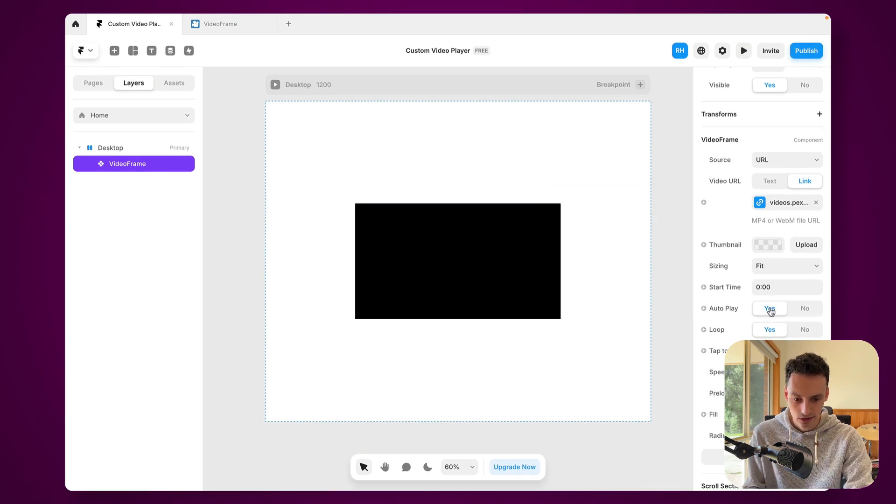
pyautogui.click(743, 51)
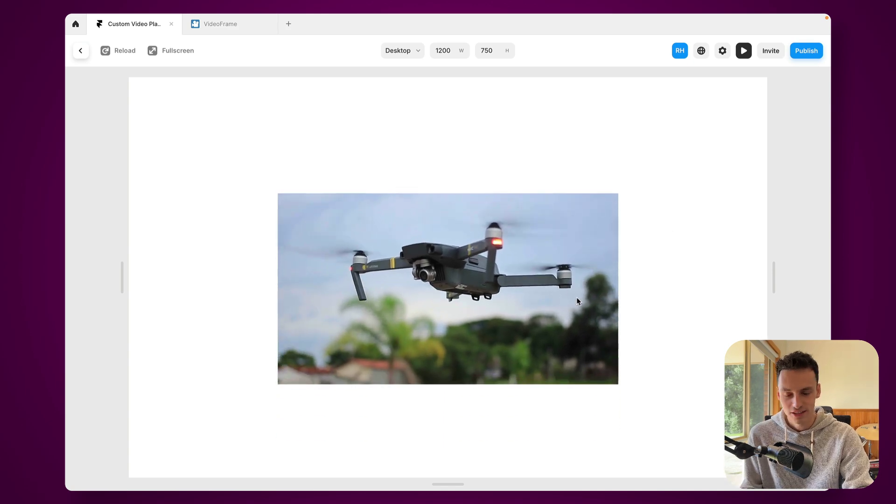
pyautogui.click(80, 50)
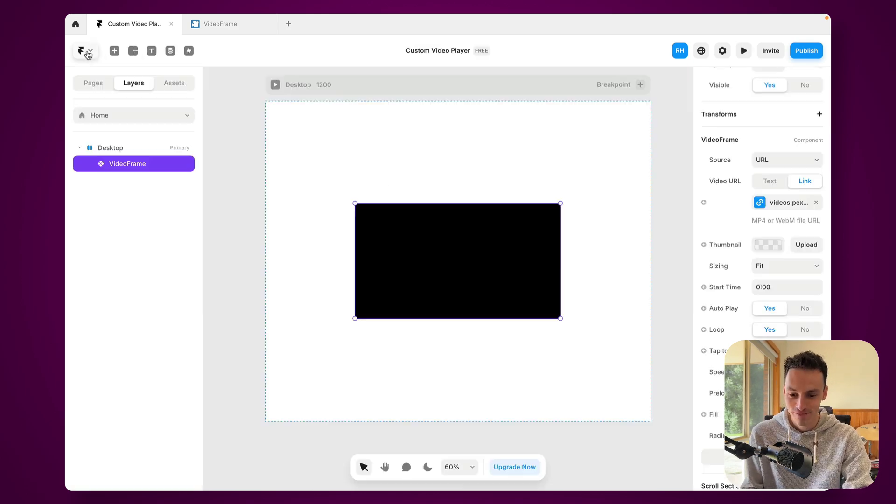
# Wrap the video in a new frame named 'Video Holder'
pyautogui.click(616, 265)
pyautogui.press('f')
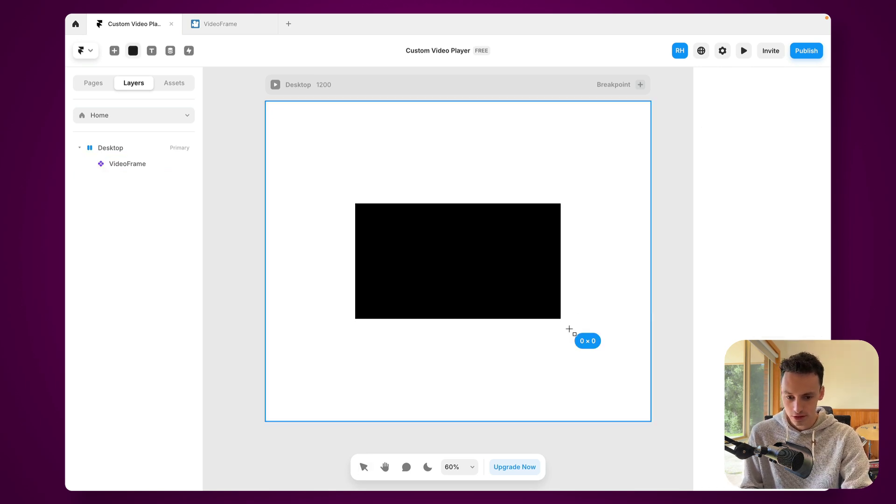
pyautogui.moveTo(570, 329); pyautogui.dragTo(341, 192)
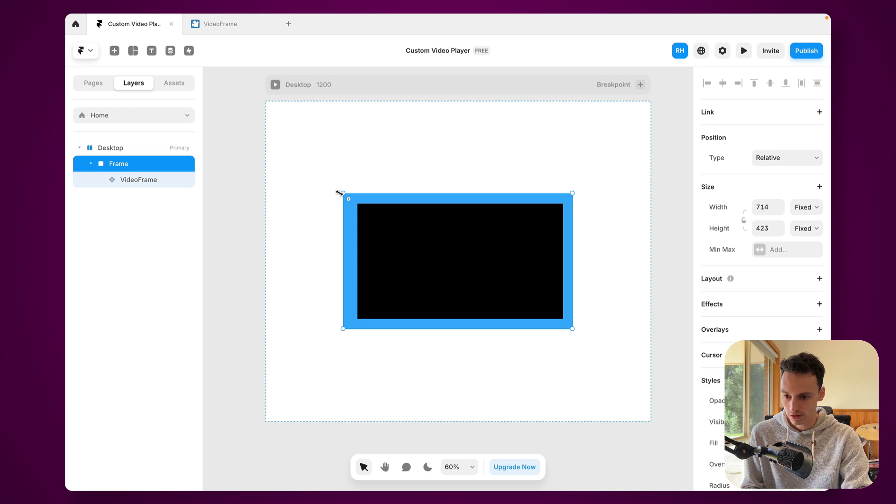
pyautogui.click(140, 180)
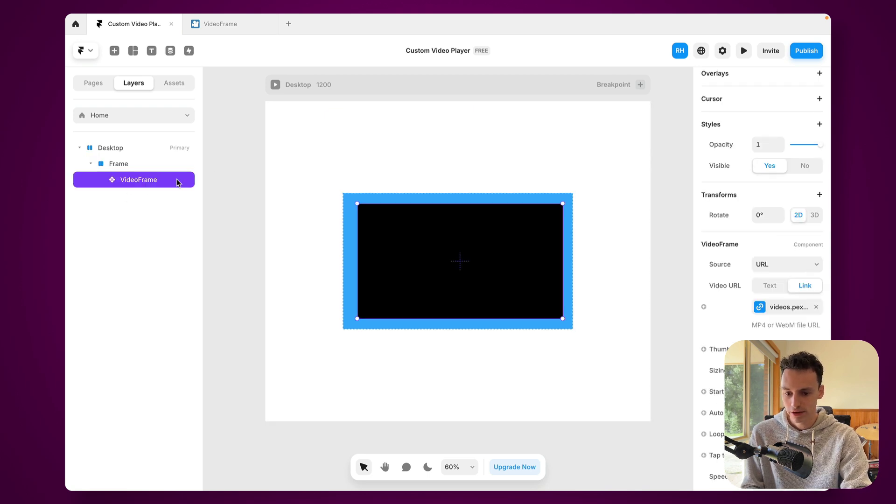
pyautogui.click(116, 165)
pyautogui.doubleClick(126, 165)
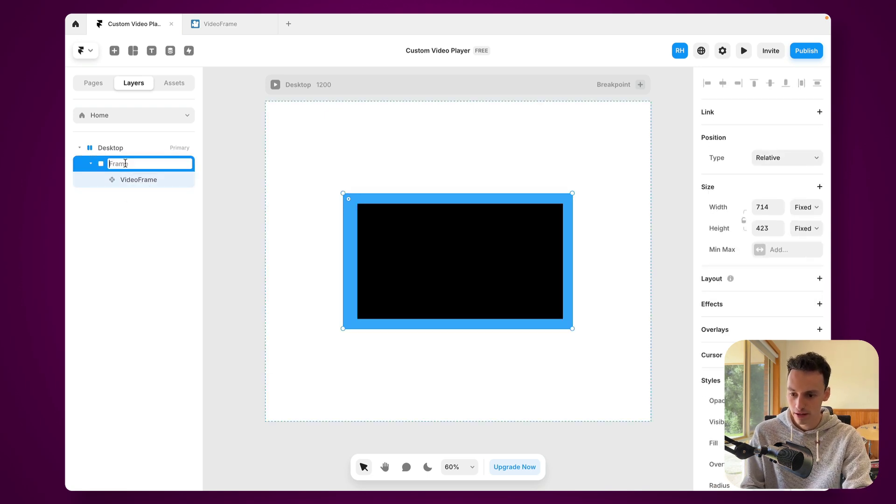
pyautogui.write('Video Hold')
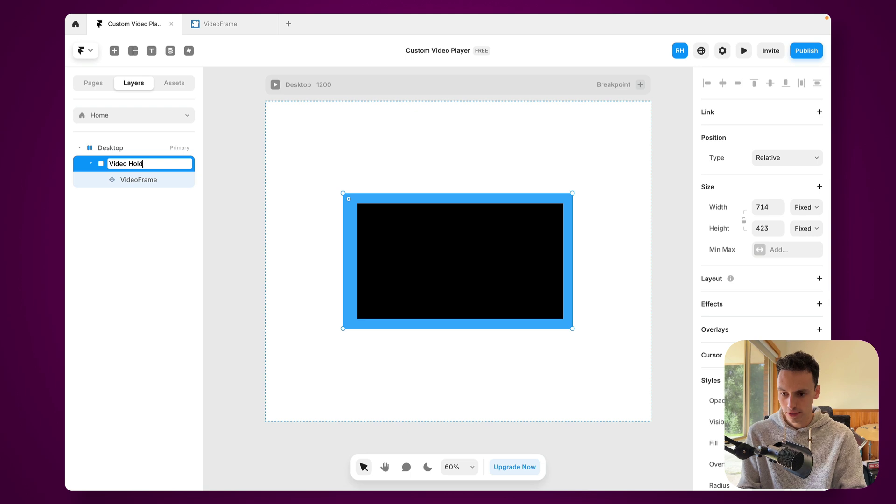
pyautogui.write('er')
pyautogui.press('Return')
# Set Video Holder's width and height to auto so it hugs the video
pyautogui.click(761, 207)
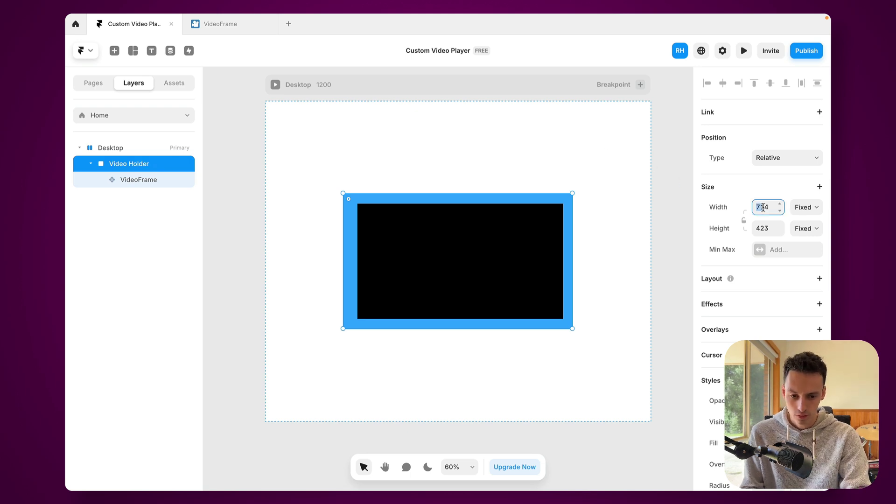
pyautogui.write('auto')
pyautogui.press('Return')
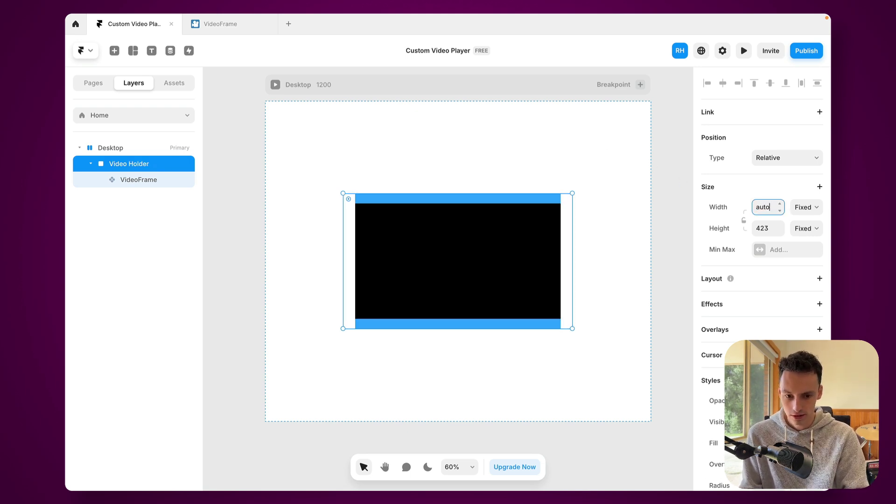
pyautogui.click(761, 227)
pyautogui.write('auto')
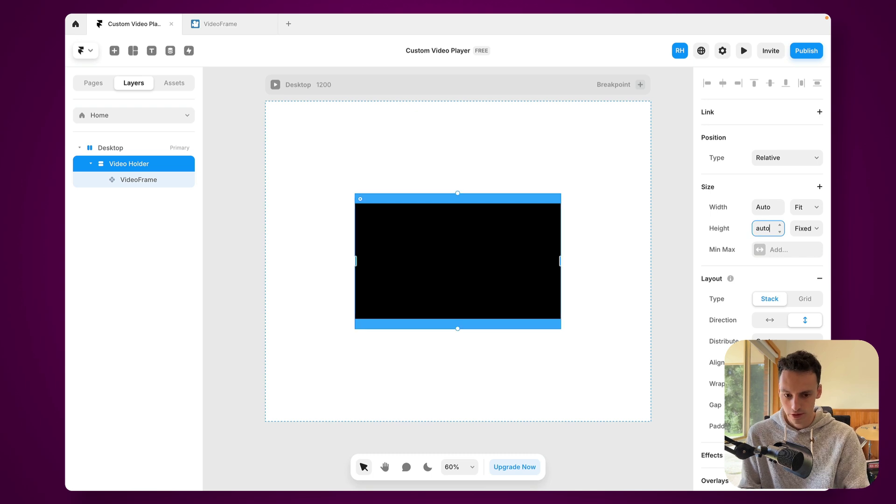
pyautogui.press('Return')
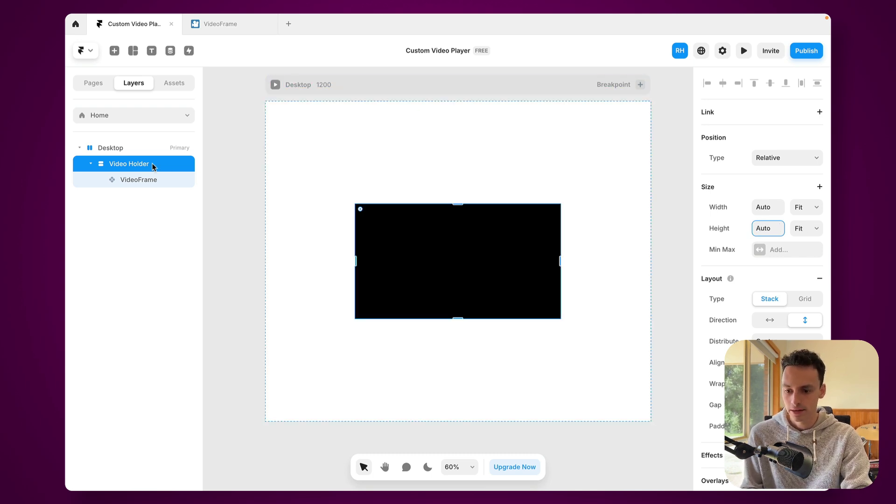
# Enlarge the VideoFrame to 866×487 and set the Desktop frame's stack direction to vertical
pyautogui.click(142, 190)
pyautogui.click(134, 179)
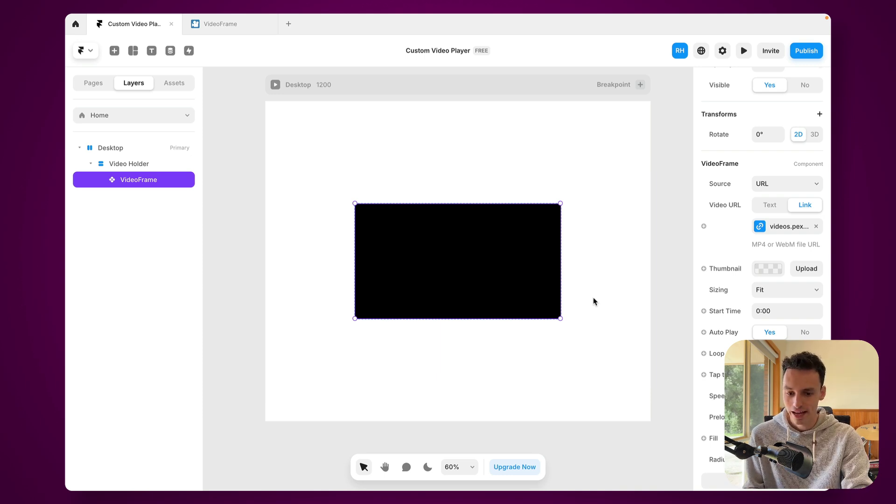
pyautogui.moveTo(561, 274); pyautogui.dragTo(597, 274)
pyautogui.click(150, 144)
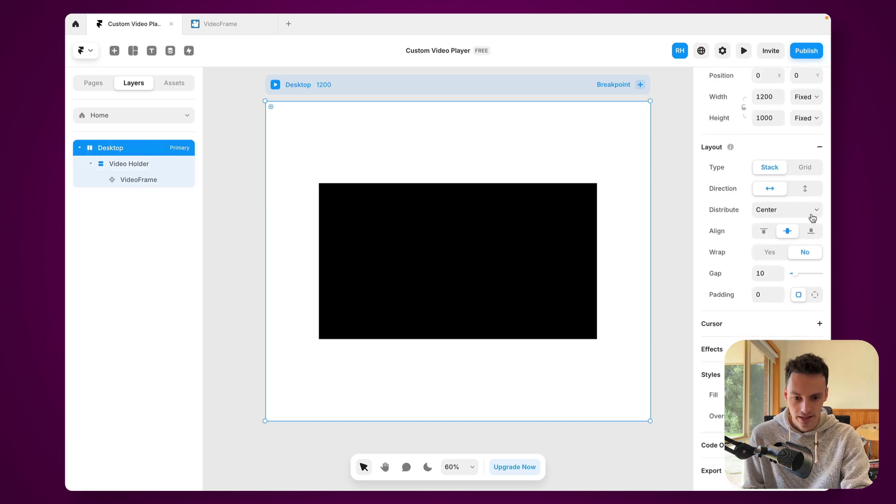
pyautogui.click(807, 189)
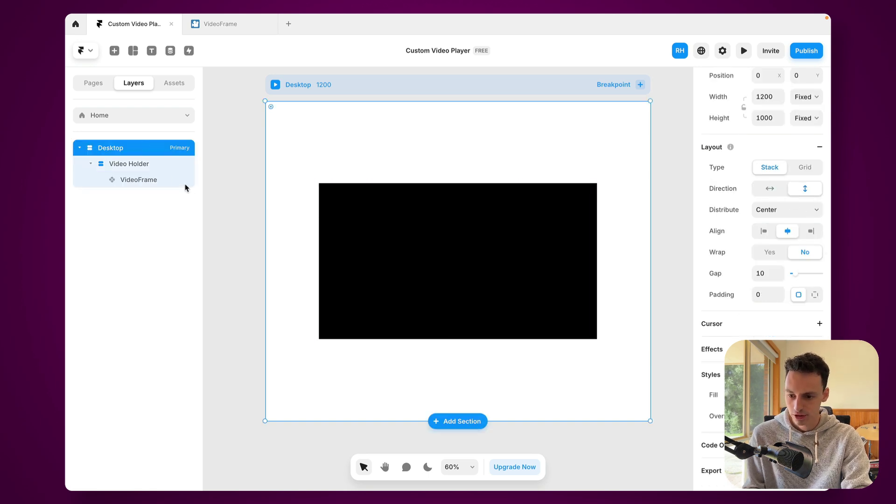
# Copy the Play Button component from the VideoFrame library and return to Framer
pyautogui.press('super+Tab')
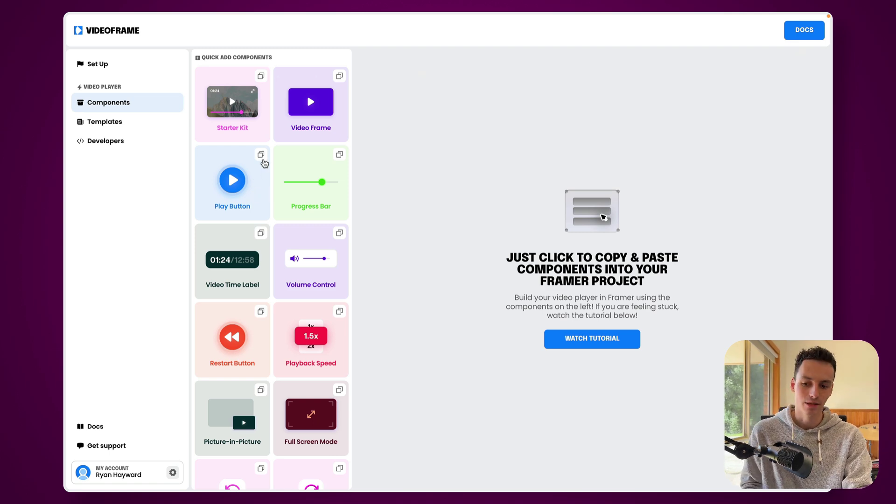
pyautogui.click(262, 159)
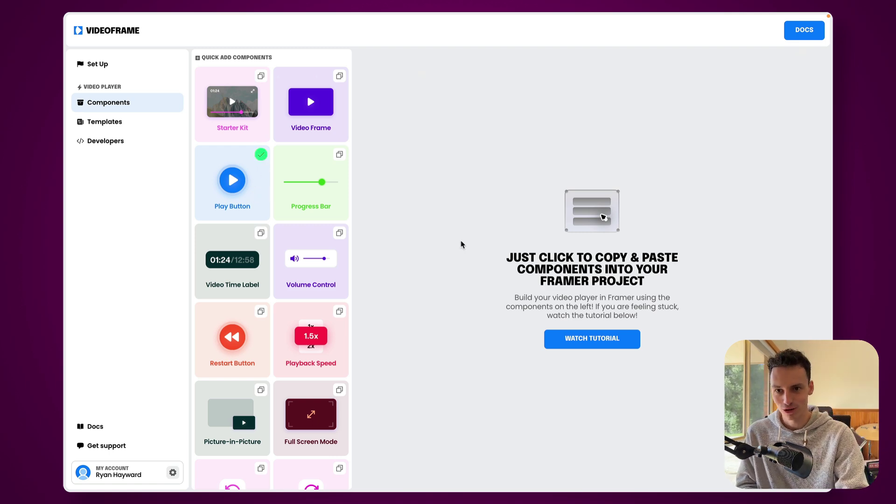
pyautogui.hotkey('ctrl', 'Right')
pyautogui.press('super+v')
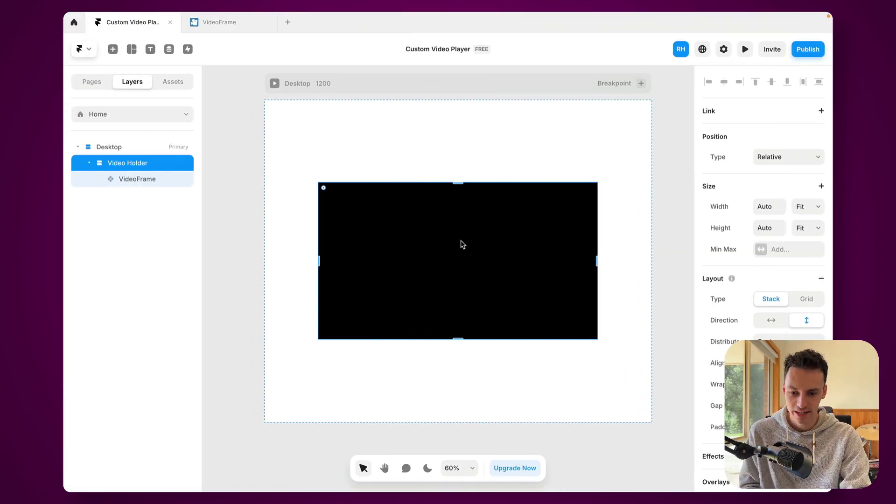
# Paste the Video Button into Video Holder and move VideoFrame above it in Layers
pyautogui.click(163, 168)
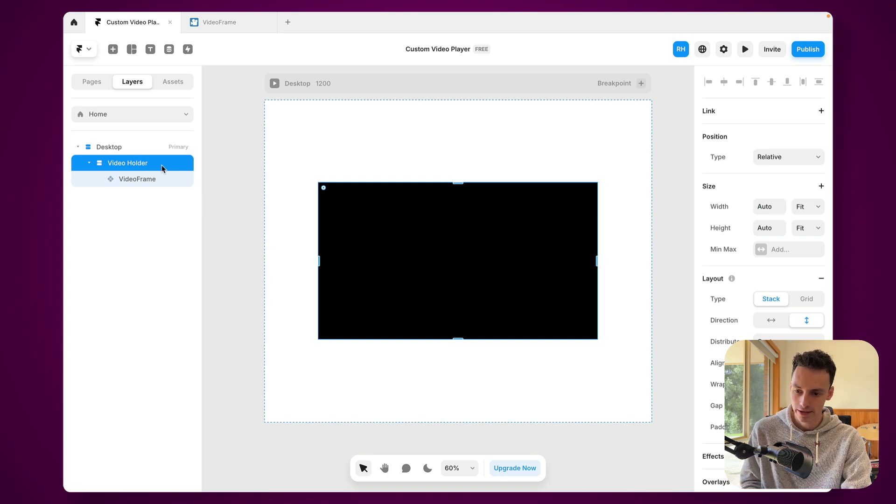
pyautogui.press('super+v')
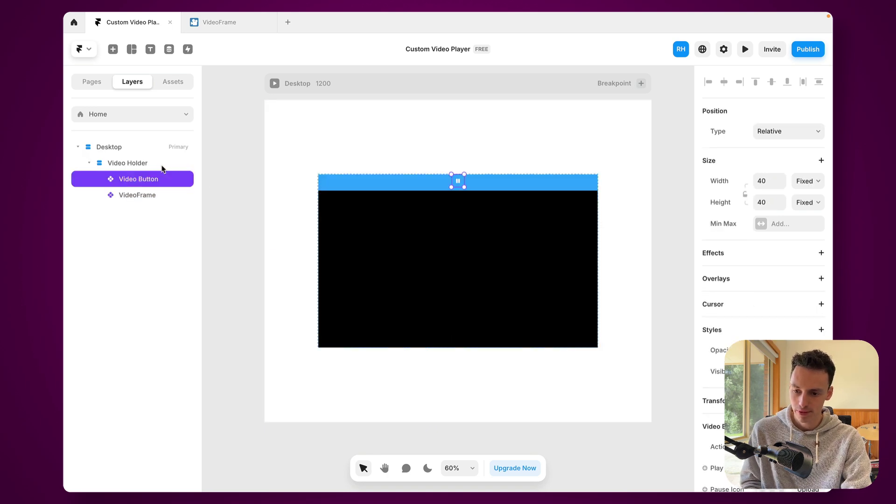
pyautogui.click(162, 194)
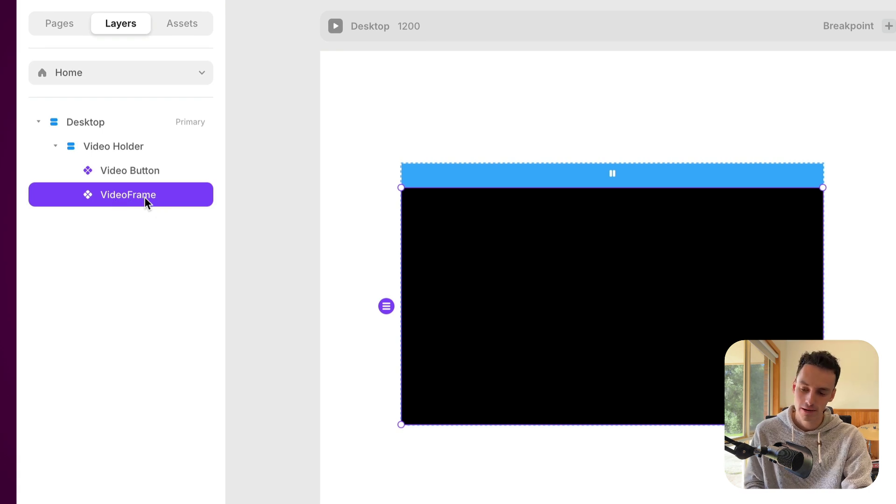
pyautogui.moveTo(145, 196); pyautogui.dragTo(150, 158)
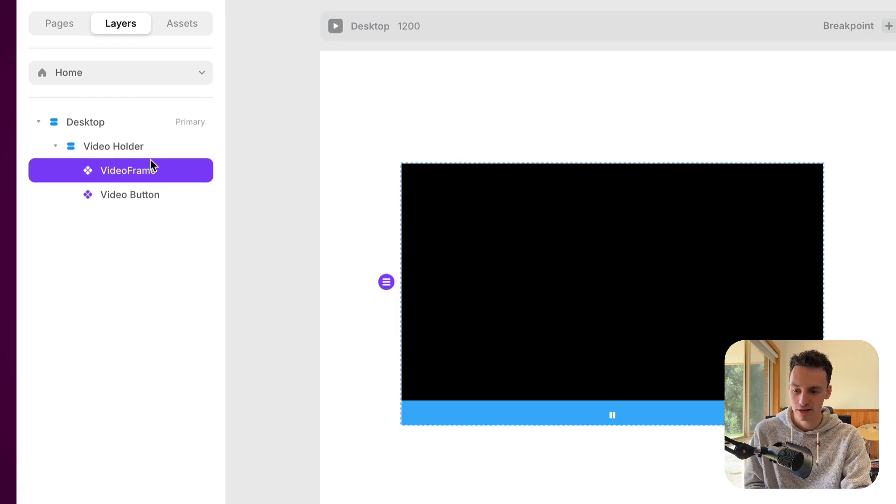
# Make the Video Button absolutely positioned and centre it vertically over the video
pyautogui.click(145, 152)
pyautogui.click(141, 189)
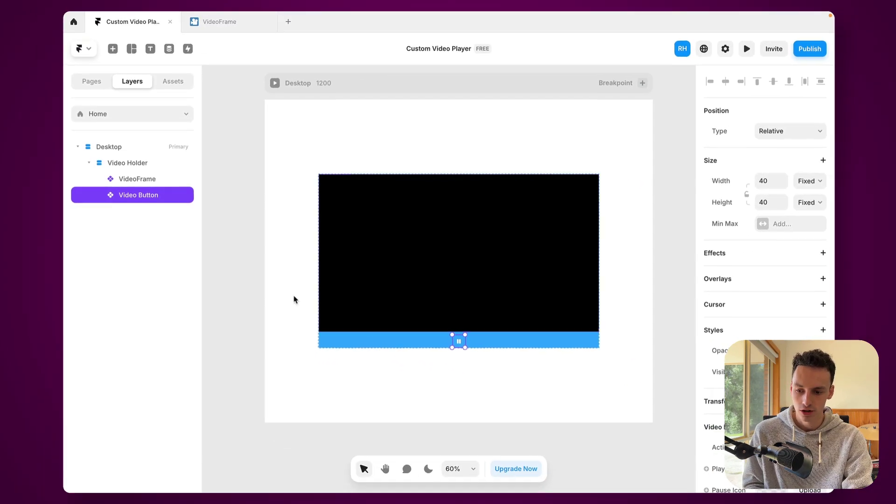
pyautogui.click(779, 131)
pyautogui.click(781, 120)
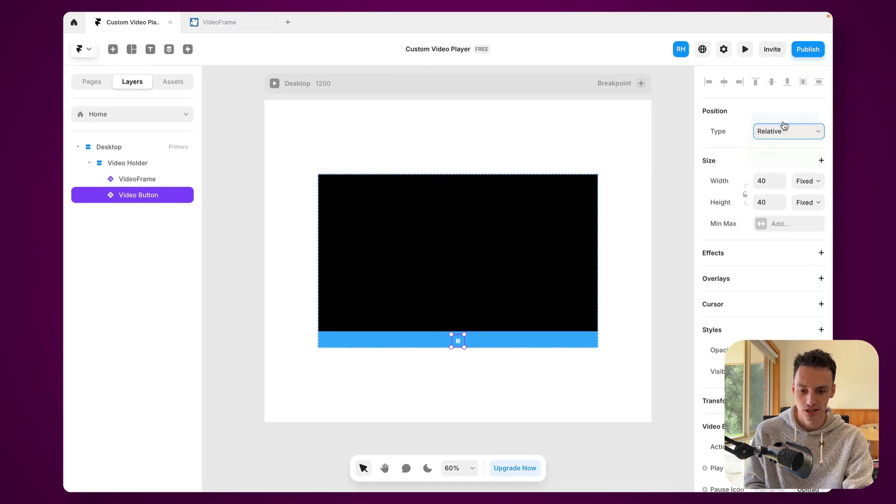
pyautogui.click(773, 86)
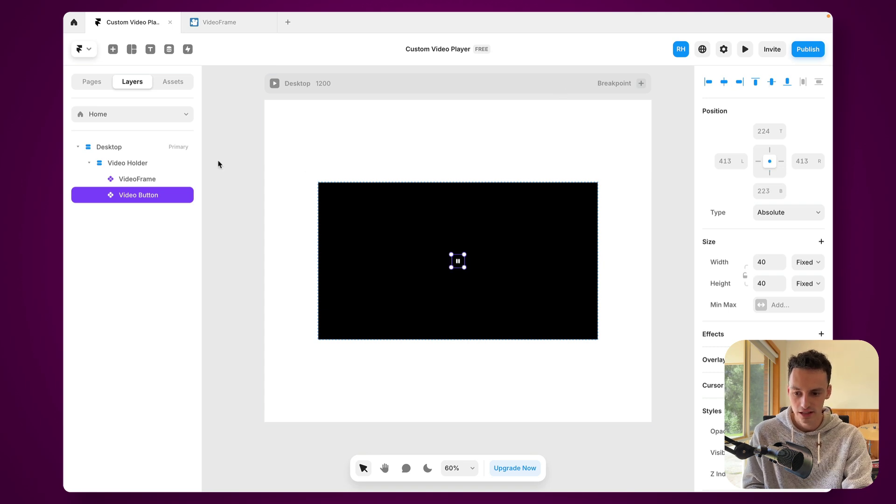
# Test pausing in preview, then move the pause button toward the upper right and re-preview
pyautogui.click(745, 49)
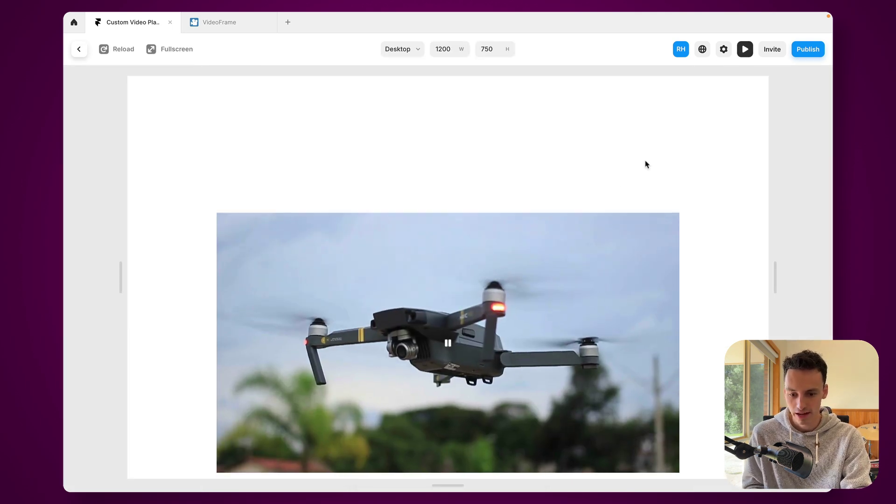
pyautogui.click(450, 302)
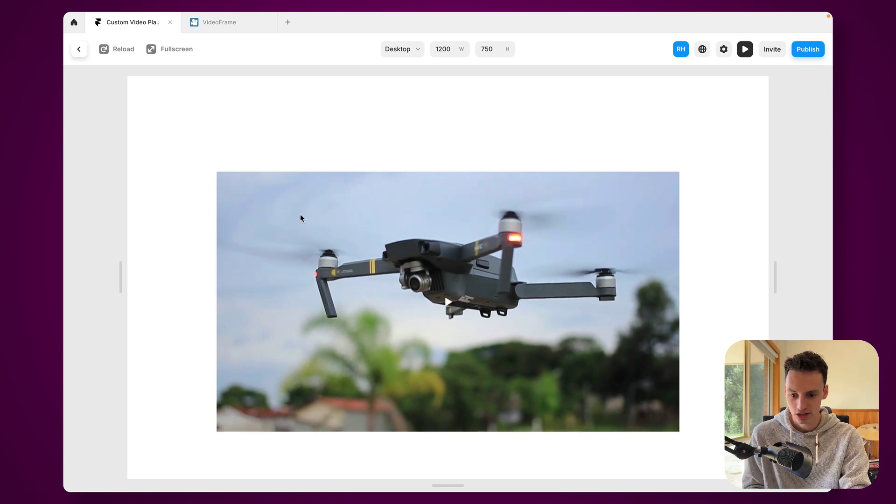
pyautogui.click(78, 49)
pyautogui.scroll(-5, 763, 280)
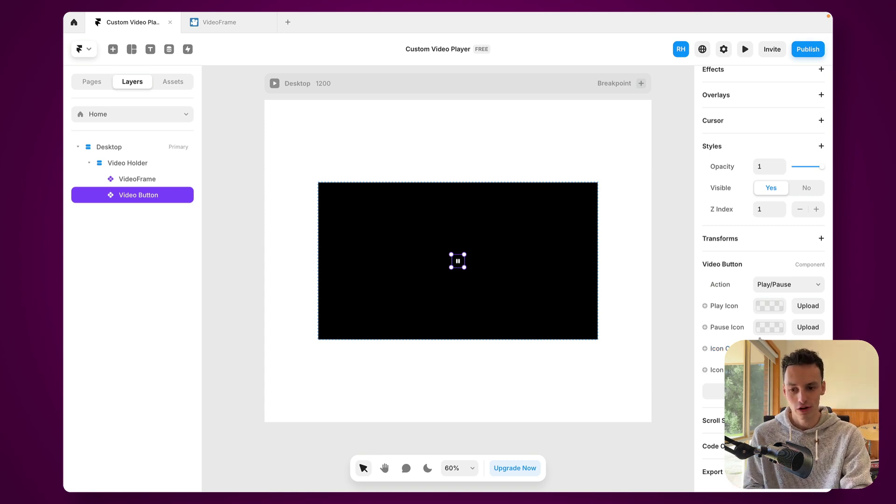
pyautogui.moveTo(458, 261); pyautogui.dragTo(538, 227)
pyautogui.click(740, 55)
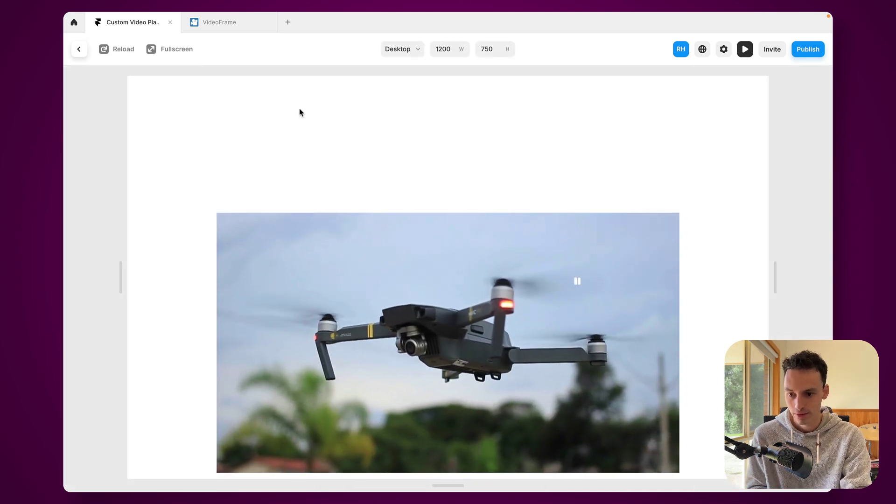
pyautogui.click(79, 49)
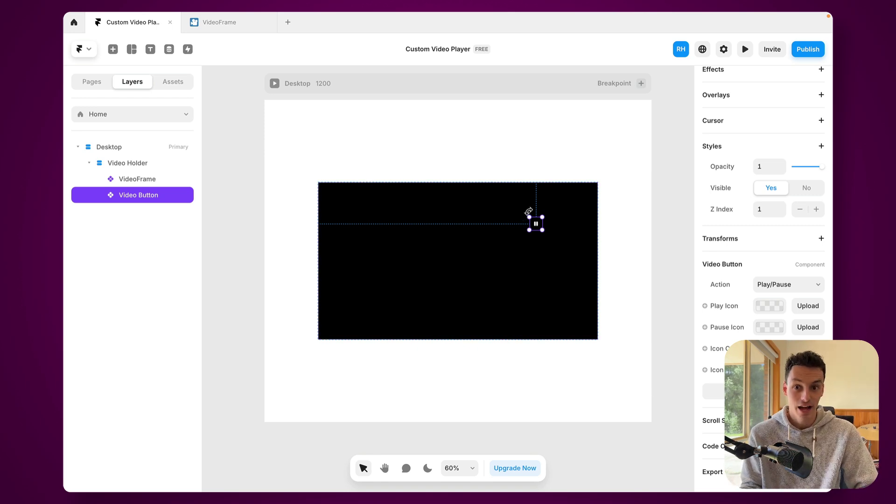
# Centre the Video Button both horizontally and vertically within the video
pyautogui.hscroll(3, 525, 224)
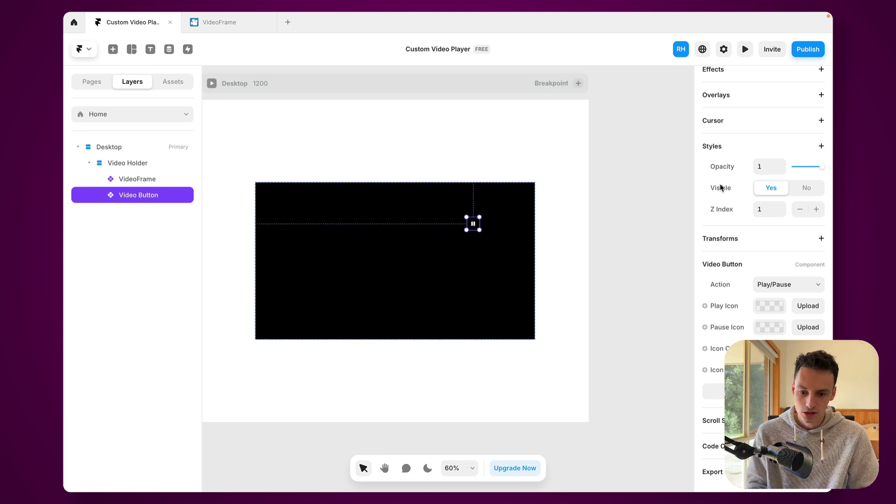
pyautogui.scroll(6, 770, 186)
pyautogui.click(723, 82)
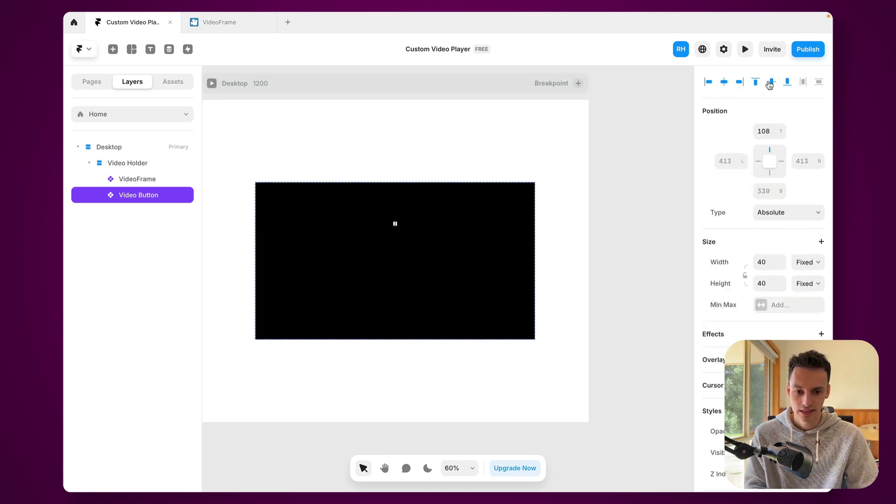
pyautogui.click(771, 82)
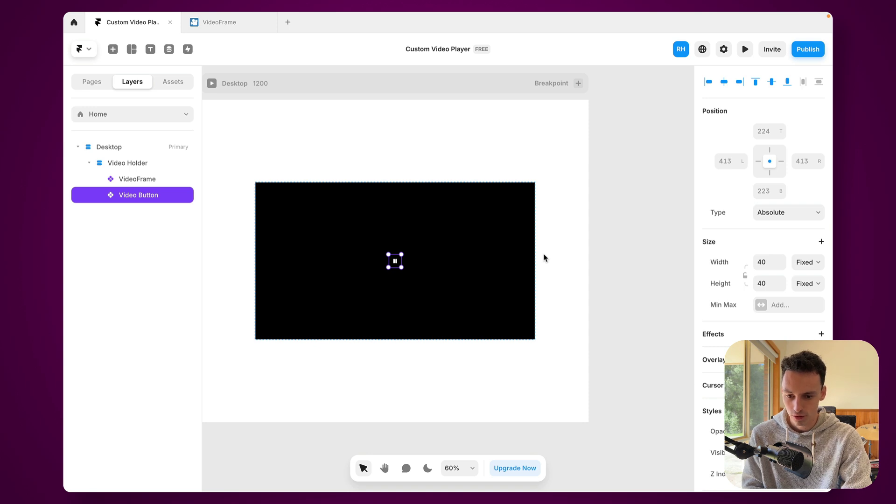
pyautogui.hscroll(-2, 544, 257)
pyautogui.scroll(1, 543, 258)
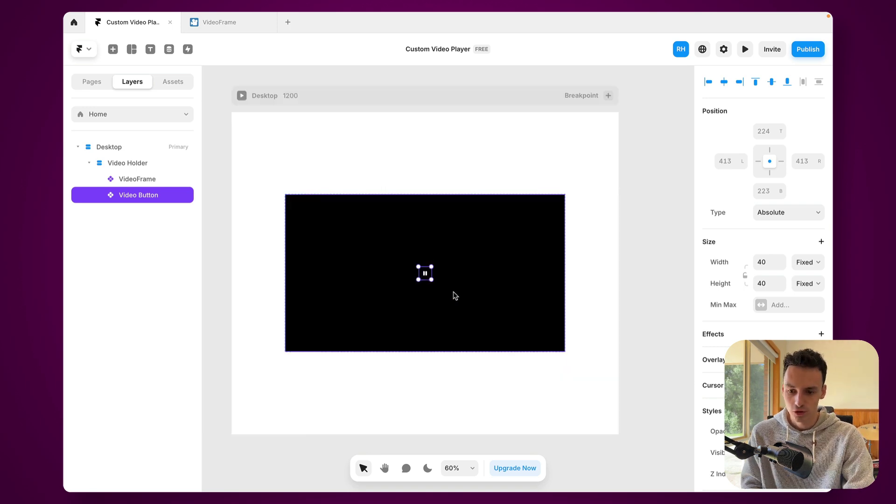
pyautogui.click(317, 328)
# Draw a new frame over the video, absolutely positioned at 100% width
pyautogui.moveTo(295, 305)
pyautogui.mouseDown()
pyautogui.moveTo(524, 386)
pyautogui.moveTo(544, 320)
pyautogui.moveTo(547, 330)
pyautogui.mouseUp()
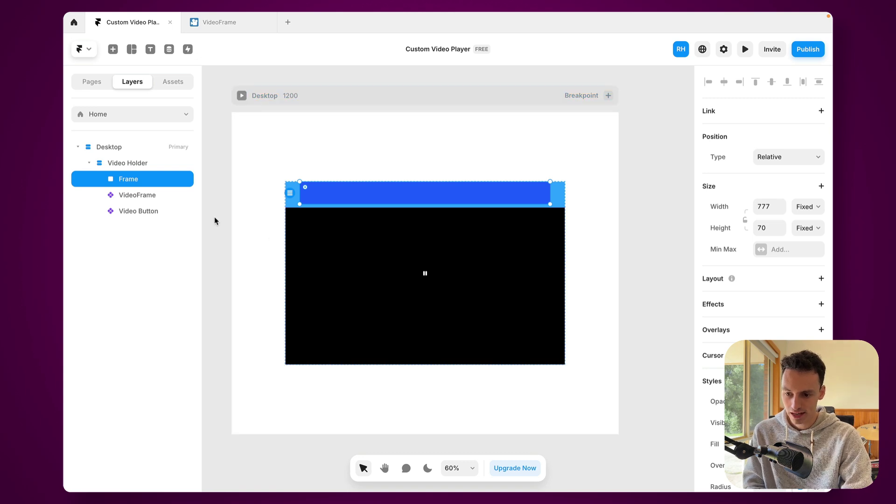
pyautogui.click(788, 158)
pyautogui.click(790, 147)
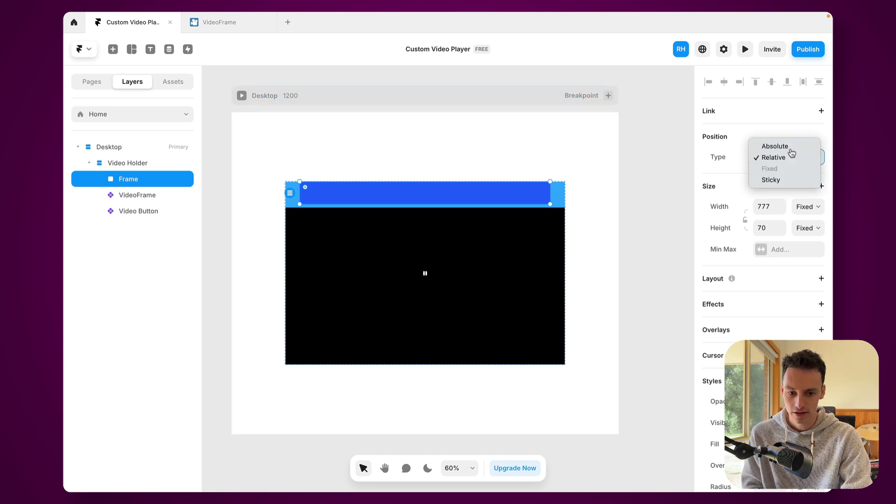
pyautogui.click(765, 286)
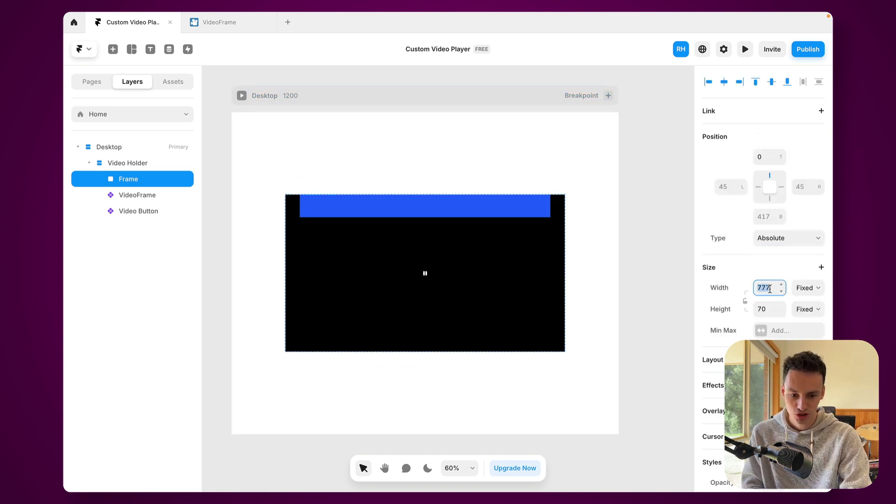
pyautogui.write('100%')
pyautogui.press('Return')
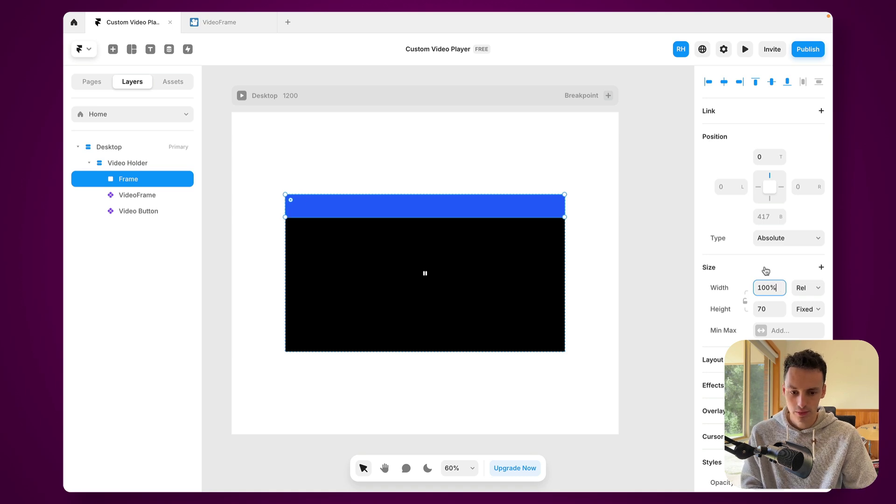
# Set the frame's height to 55 and pin it to the video's bottom edge
pyautogui.click(773, 303)
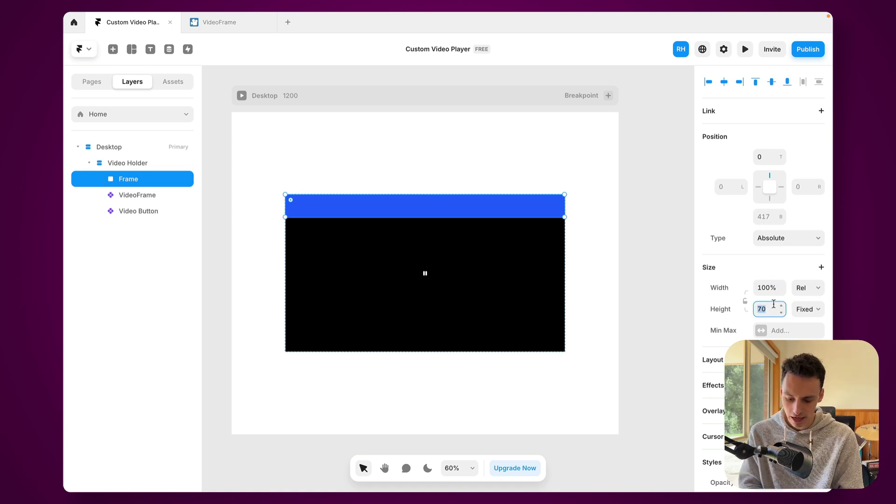
pyautogui.write('50')
pyautogui.press('Return')
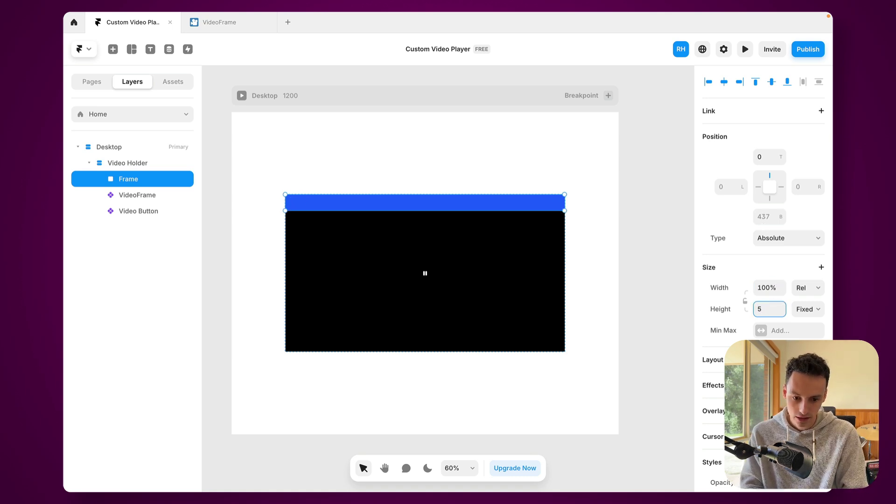
pyautogui.write('5')
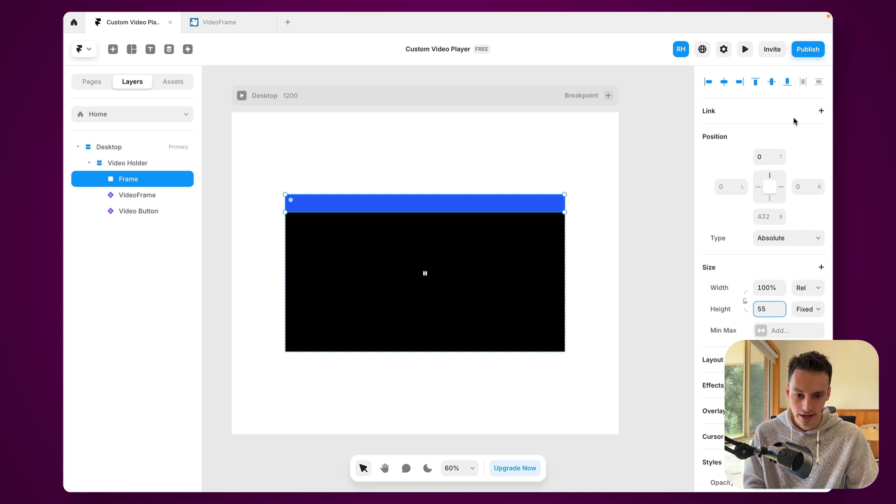
pyautogui.click(787, 82)
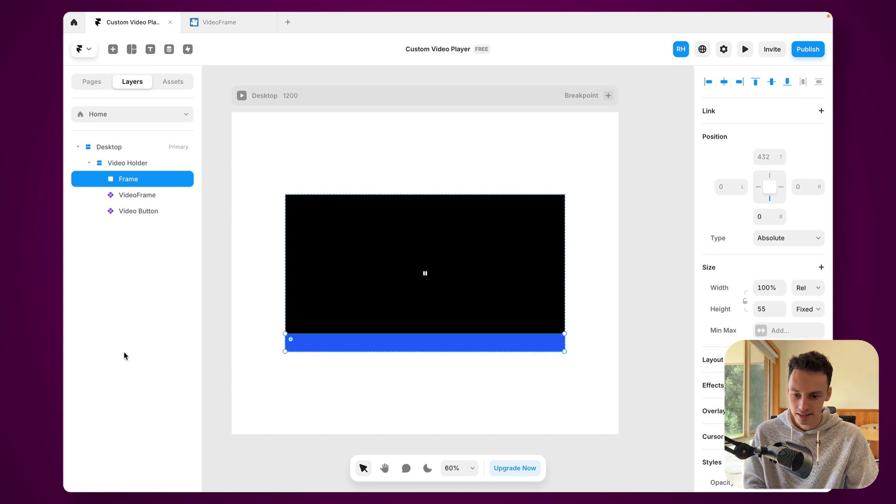
pyautogui.click(144, 211)
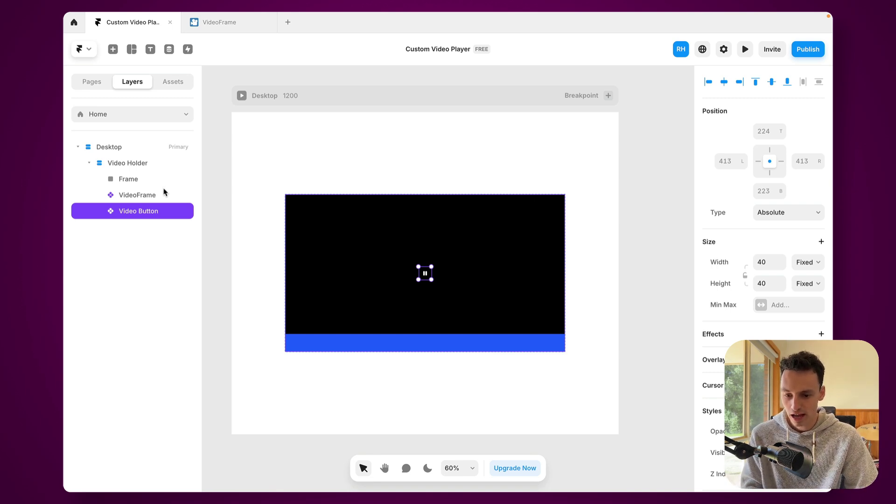
# Rename the frame 'Controllers' and place it after VideoFrame in Layers
pyautogui.doubleClick(132, 179)
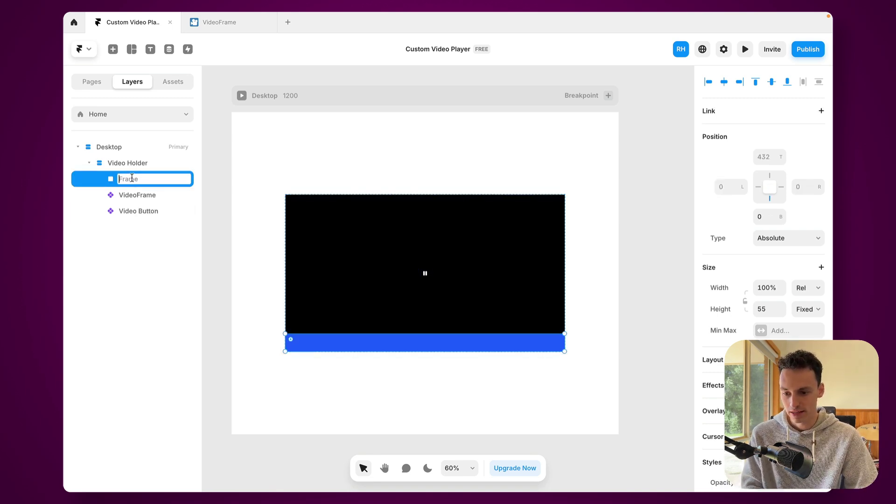
pyautogui.write('Controllers')
pyautogui.press('Return')
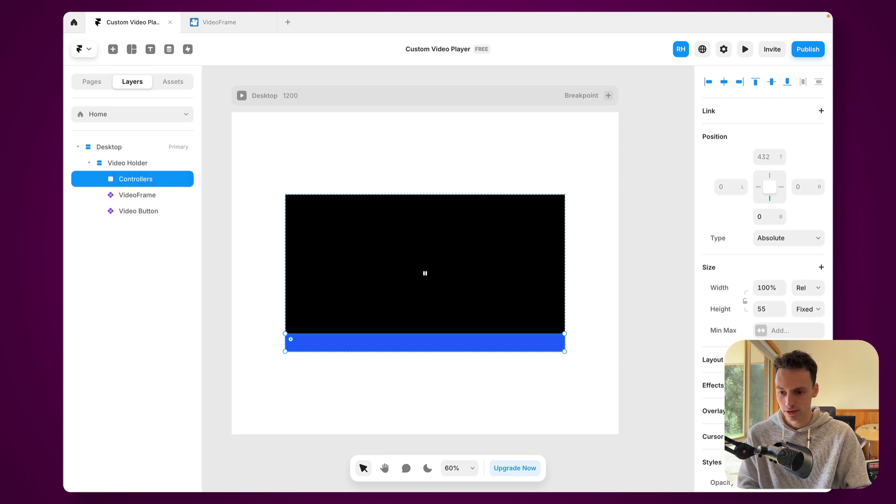
pyautogui.moveTo(154, 178); pyautogui.dragTo(150, 203)
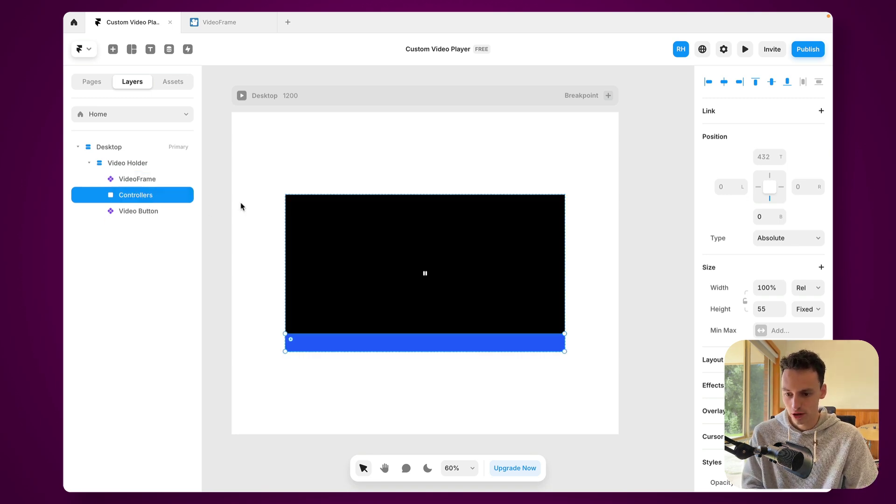
# Nest the Video Button inside Controllers and give Controllers a stack layout
pyautogui.click(149, 213)
pyautogui.moveTo(143, 214); pyautogui.dragTo(152, 196)
pyautogui.click(152, 196)
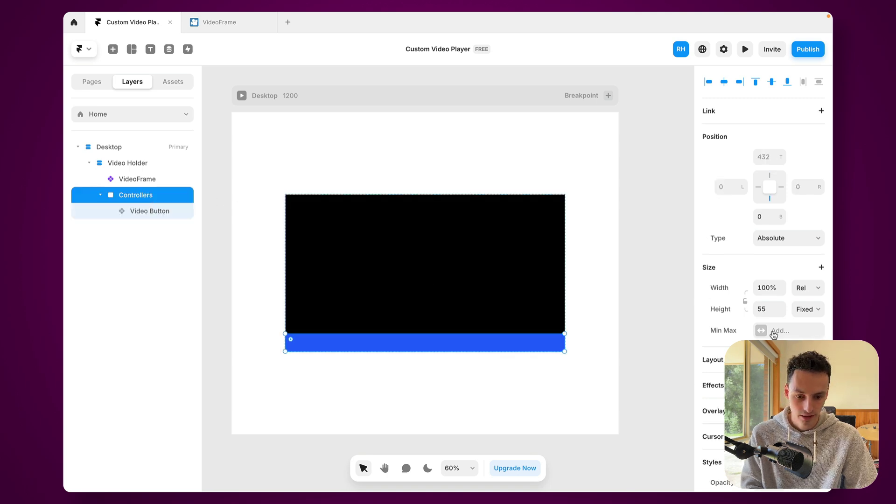
pyautogui.click(822, 360)
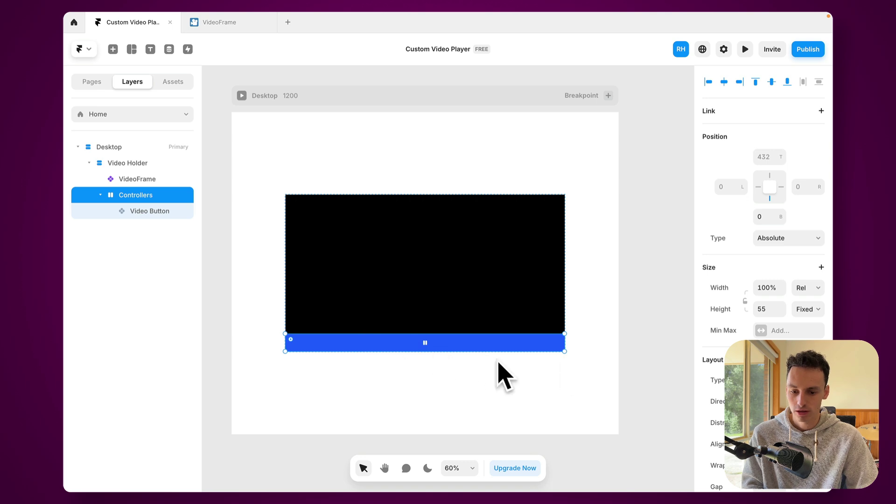
# Set the Controllers bar fill to dark grey #363636
pyautogui.scroll(-6, 763, 280)
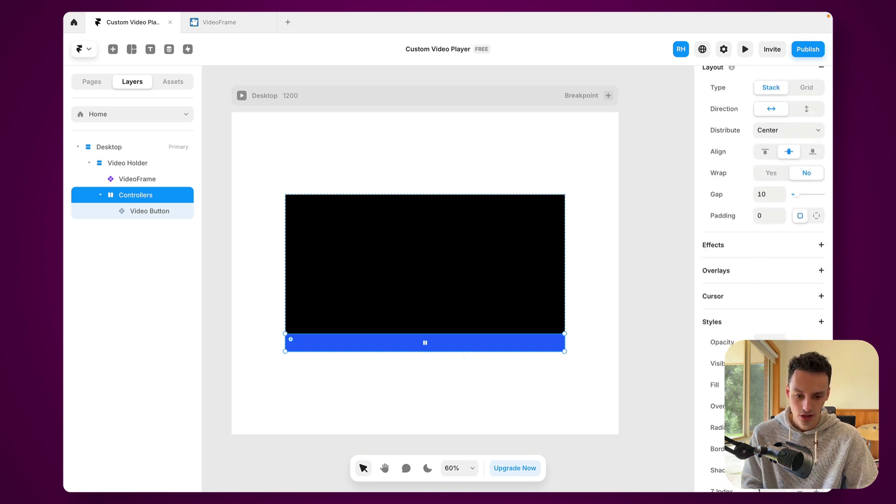
pyautogui.click(769, 385)
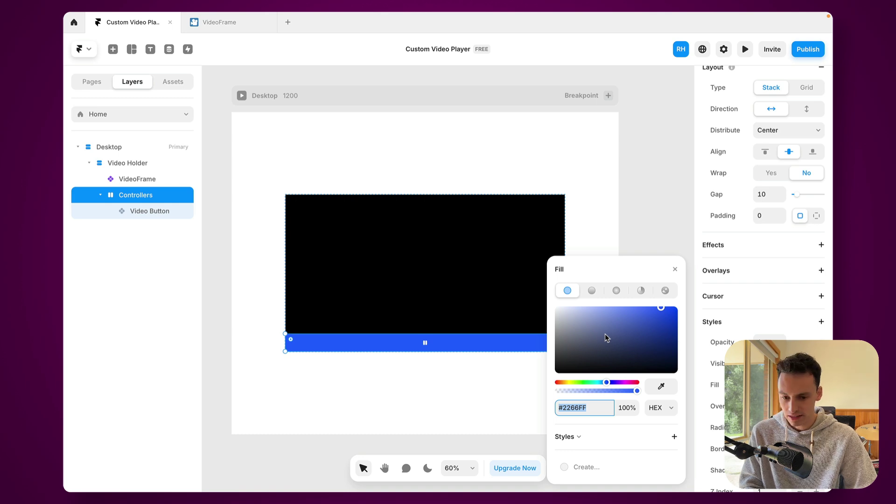
pyautogui.moveTo(566, 355); pyautogui.dragTo(553, 362)
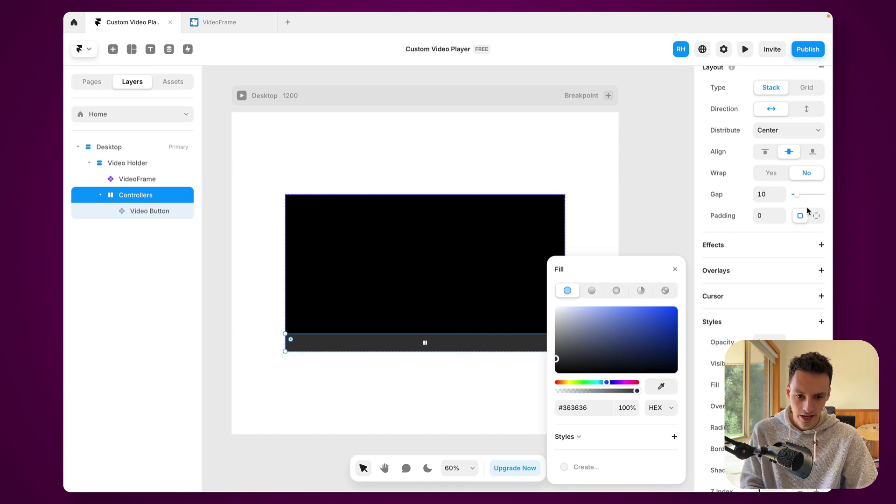
# Distribute the stack contents to Start with 10 px padding
pyautogui.scroll(3, 787, 202)
pyautogui.click(789, 213)
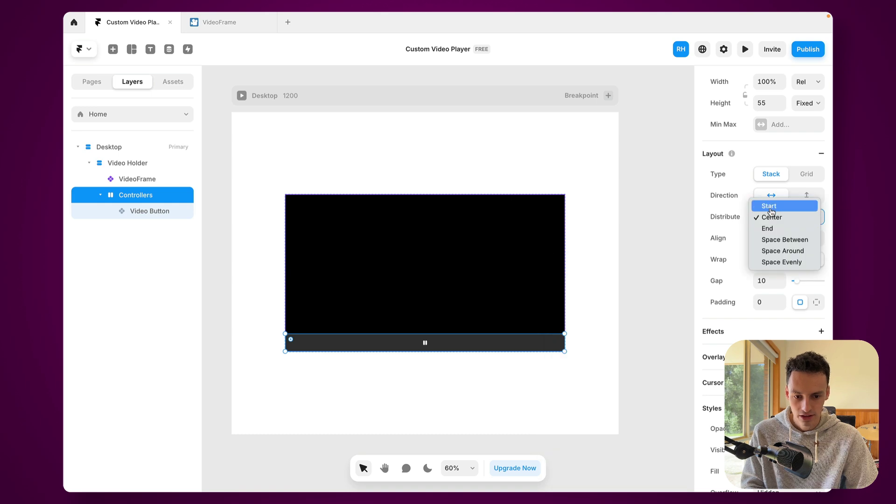
pyautogui.click(769, 207)
pyautogui.click(771, 298)
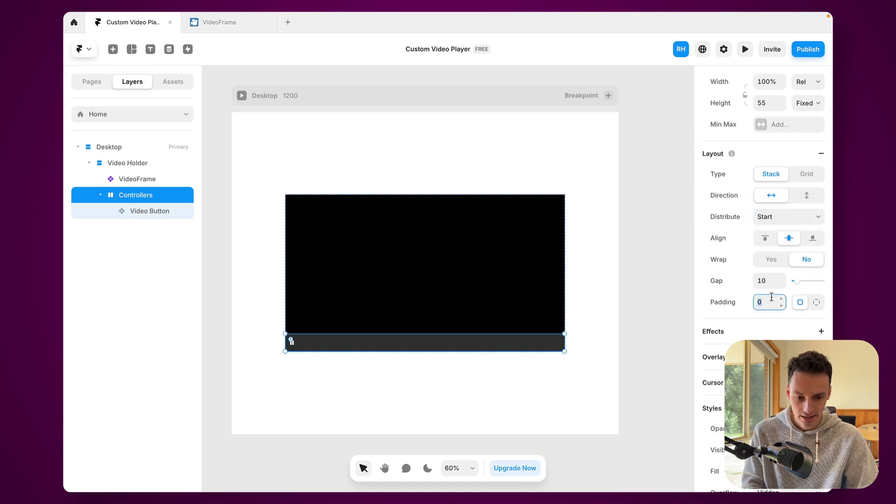
pyautogui.write('10')
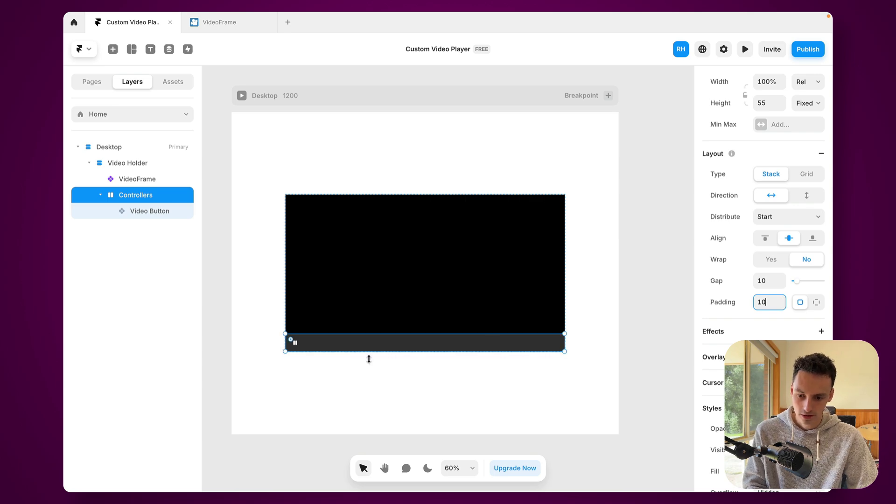
pyautogui.scroll(3, 388, 357)
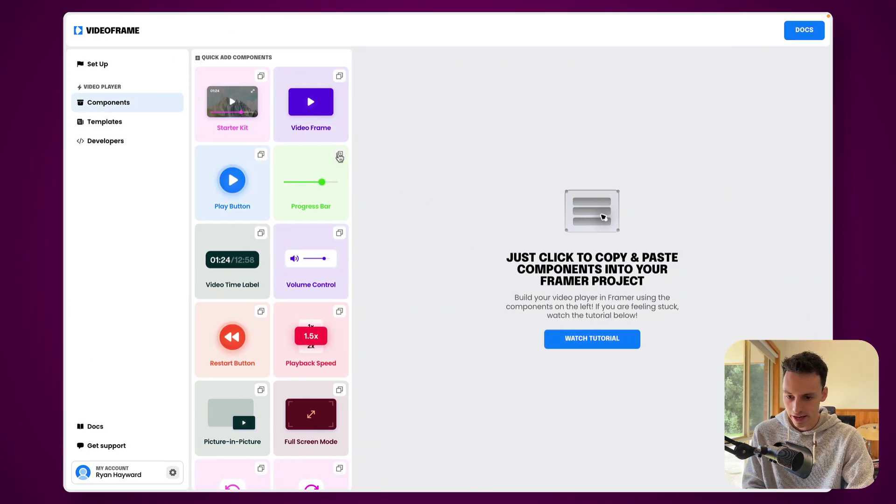
# Paste a copy of the Progress Bar into Controllers beside the pause button and widen it to 292 px
pyautogui.click(339, 158)
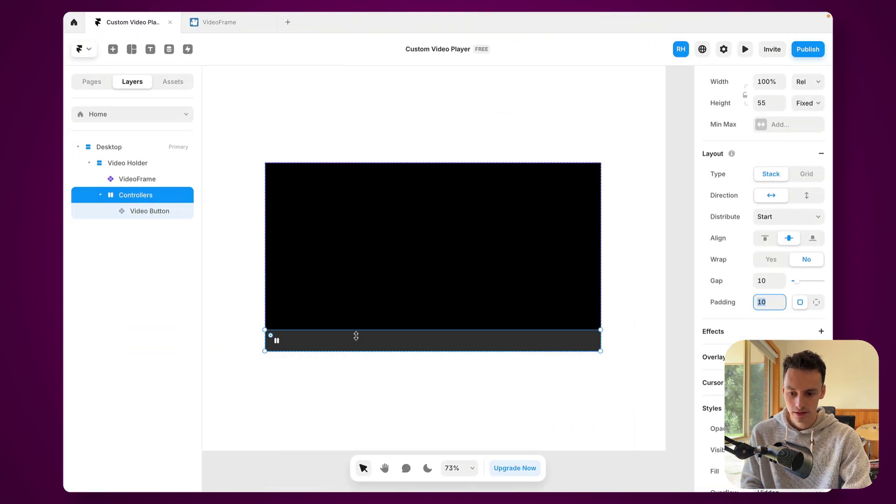
pyautogui.click(347, 351)
pyautogui.press('super+v')
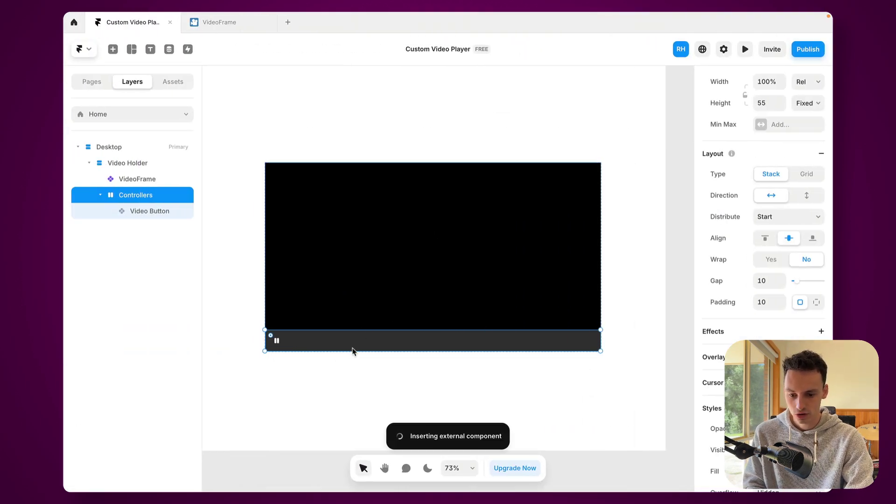
pyautogui.click(425, 343)
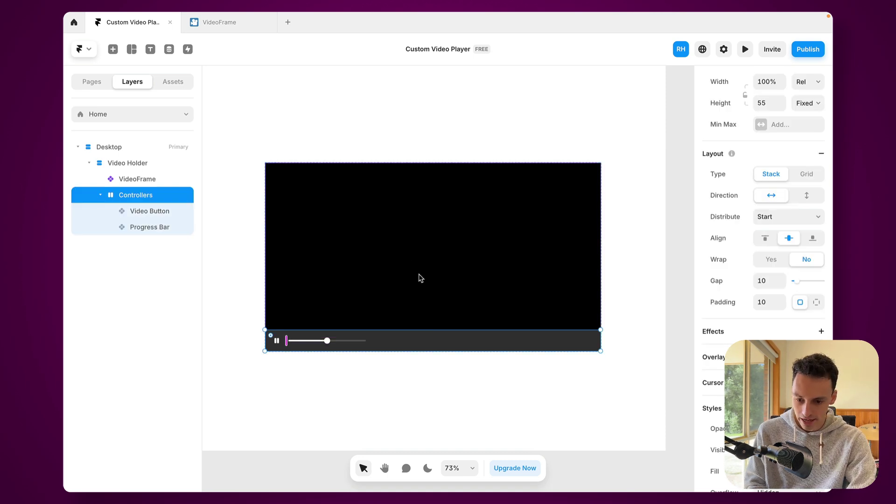
pyautogui.click(344, 344)
pyautogui.moveTo(378, 340); pyautogui.dragTo(405, 341)
pyautogui.click(471, 376)
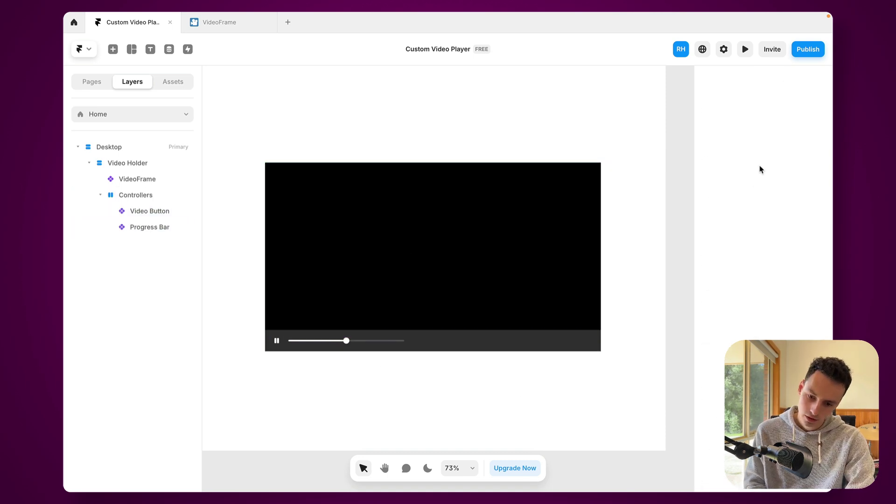
pyautogui.click(745, 50)
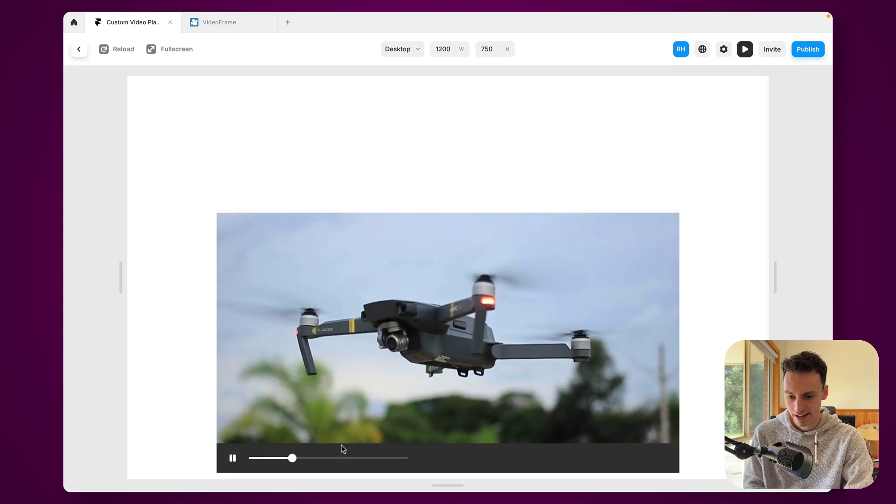
pyautogui.click(234, 457)
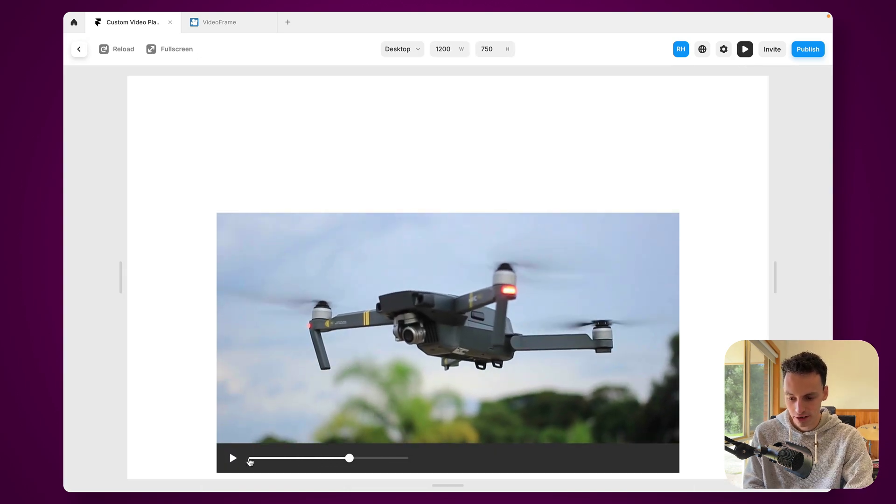
pyautogui.moveTo(280, 458); pyautogui.dragTo(262, 459)
pyautogui.click(346, 461)
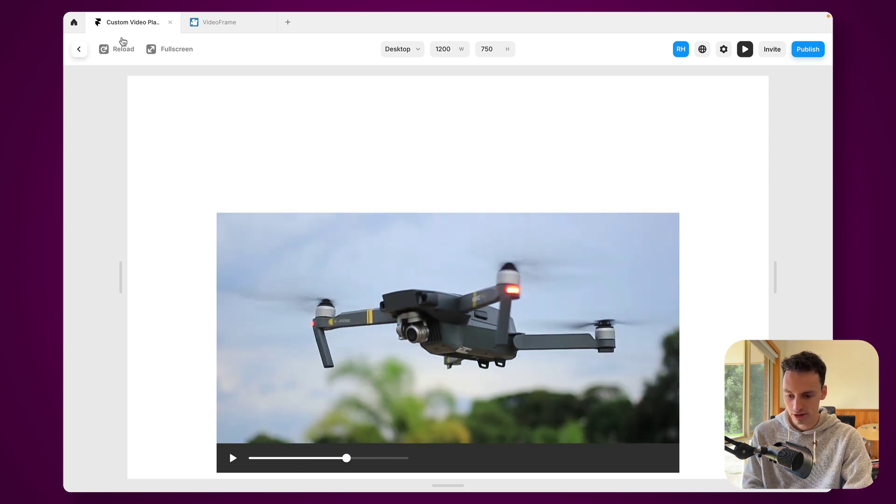
pyautogui.click(79, 49)
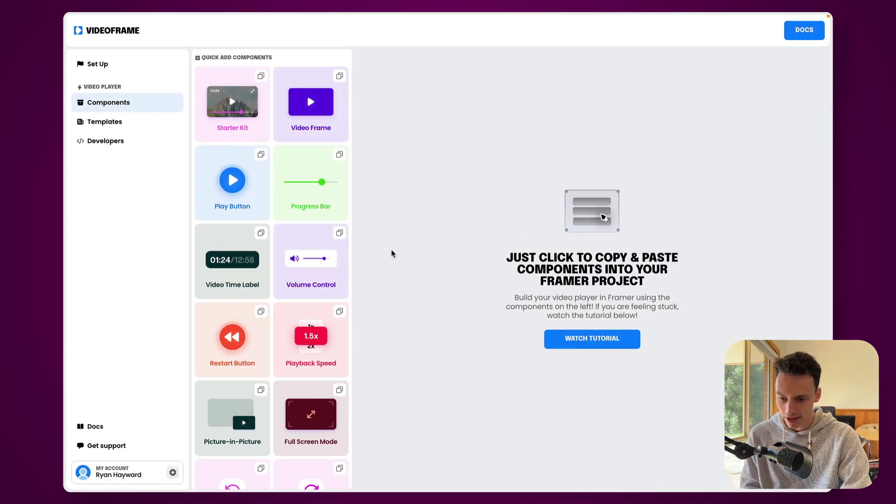
# Paste a copy of the Video Time Label into Controllers after the Progress Bar
pyautogui.click(261, 232)
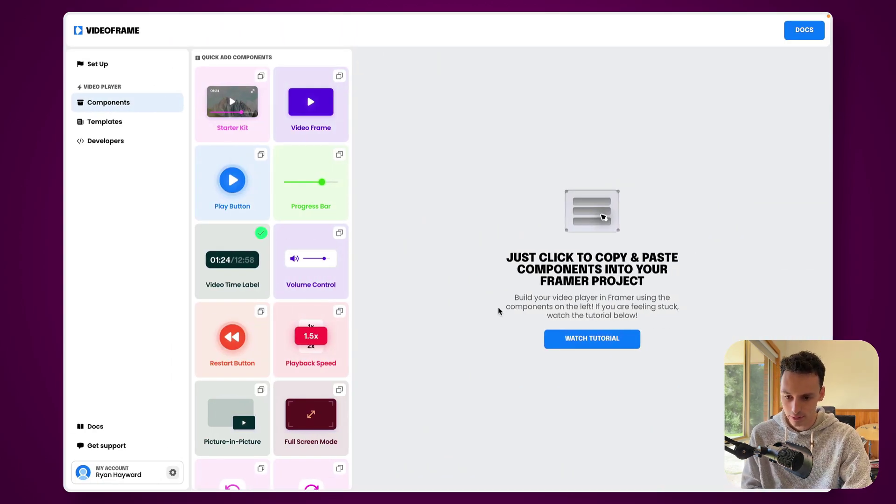
pyautogui.scroll(-3, 324, 310)
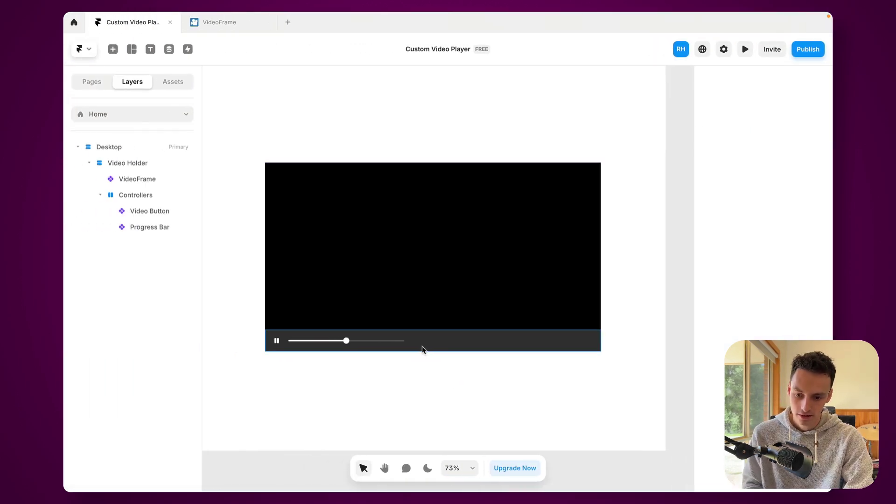
pyautogui.click(422, 349)
pyautogui.hotkey('ctrl', 'v')
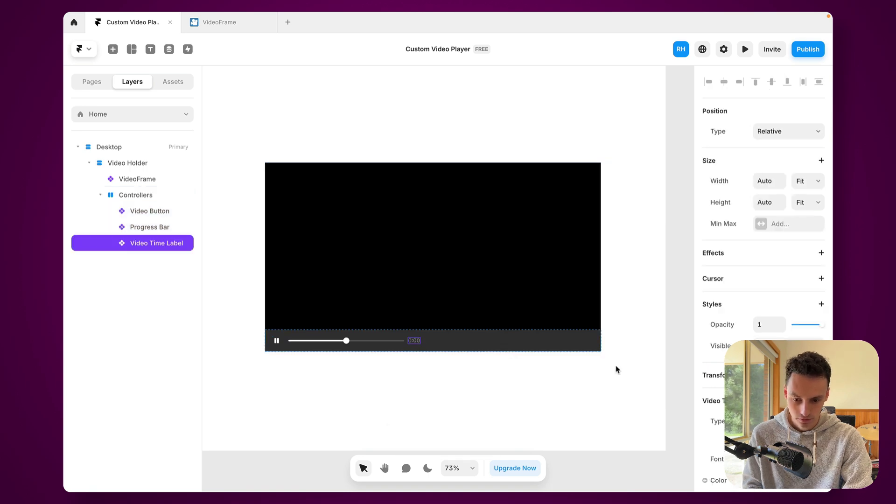
# Lower the time label's white text colour to 75% opacity
pyautogui.scroll(-3, 712, 354)
pyautogui.click(706, 349)
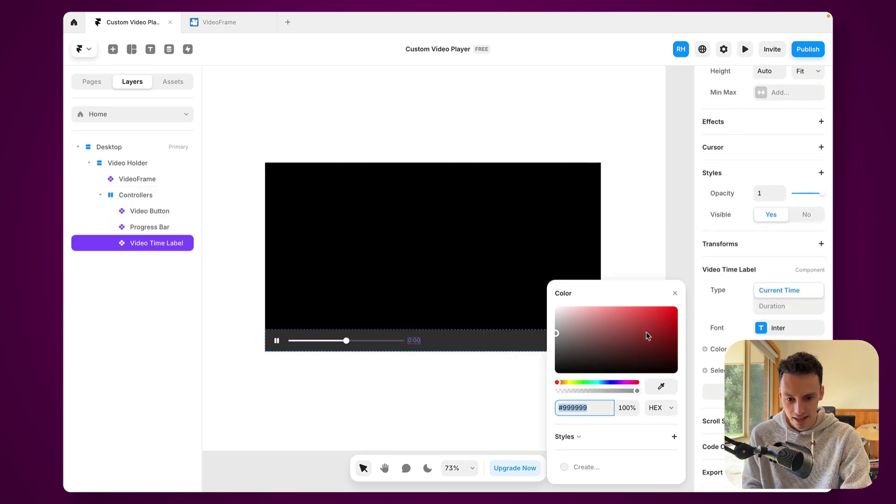
pyautogui.moveTo(637, 391); pyautogui.dragTo(620, 392)
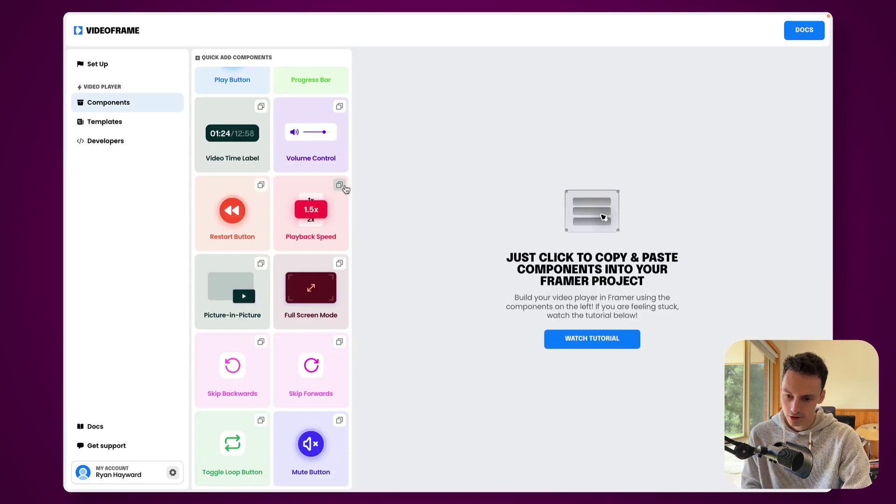
# Paste copies of the Volume Control and Full Screen Mode components into the Controllers bar
pyautogui.click(339, 107)
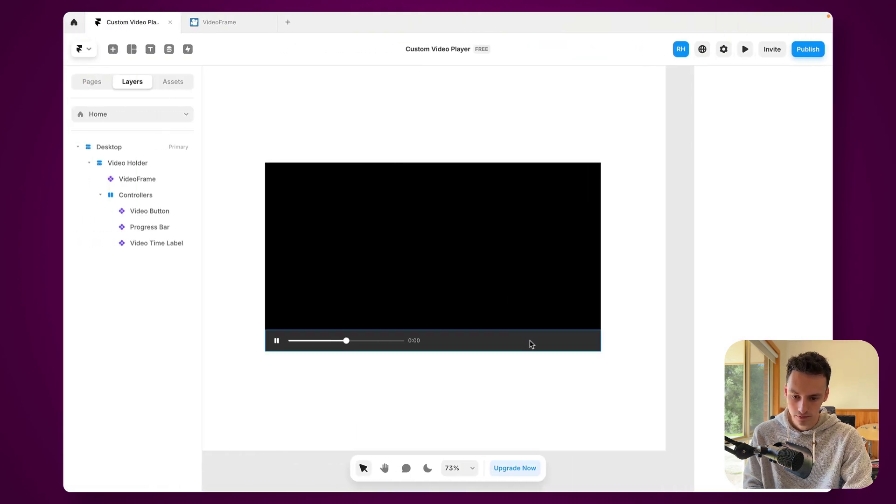
pyautogui.click(531, 344)
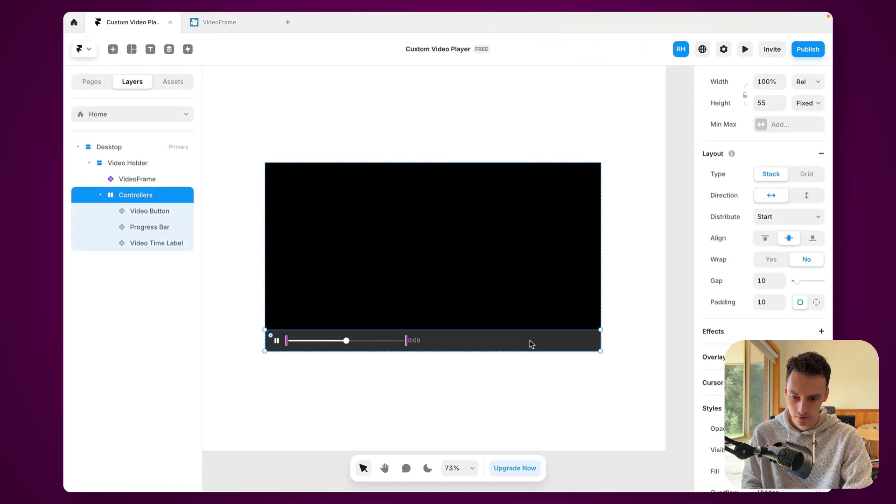
pyautogui.press('super+v')
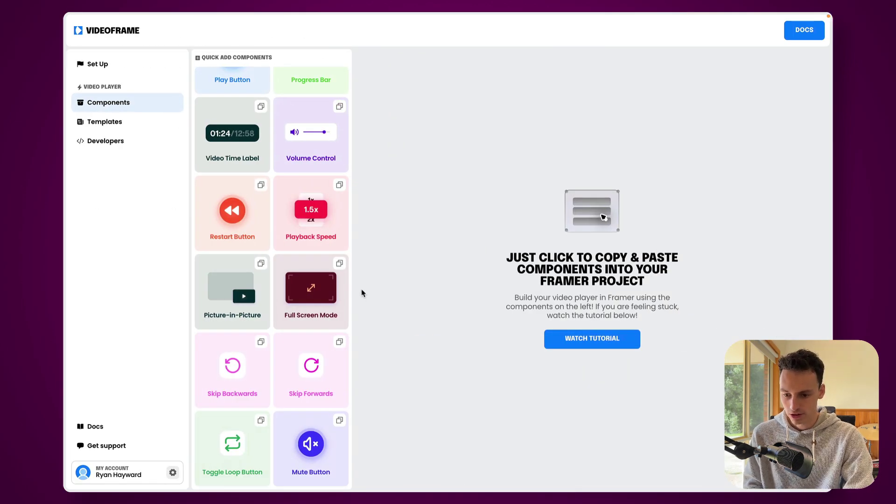
pyautogui.click(340, 265)
pyautogui.hotkey('ctrl', 'Left')
pyautogui.click(534, 345)
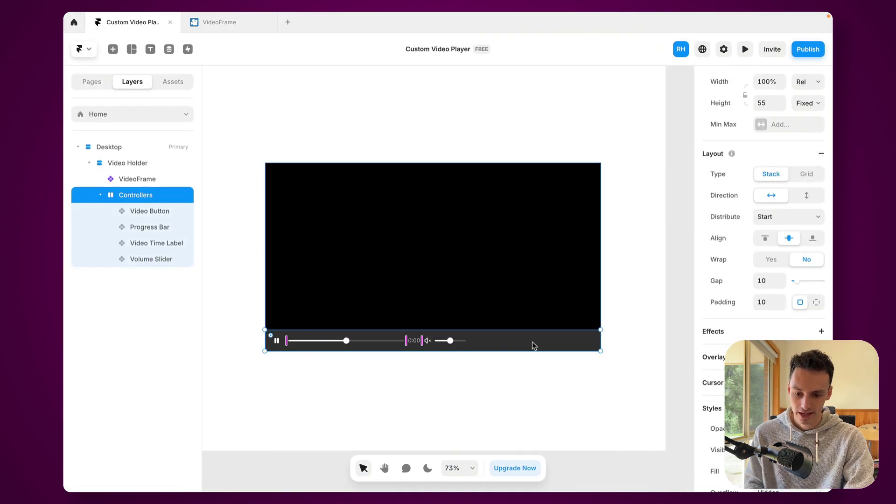
pyautogui.hotkey('ctrl', 'v')
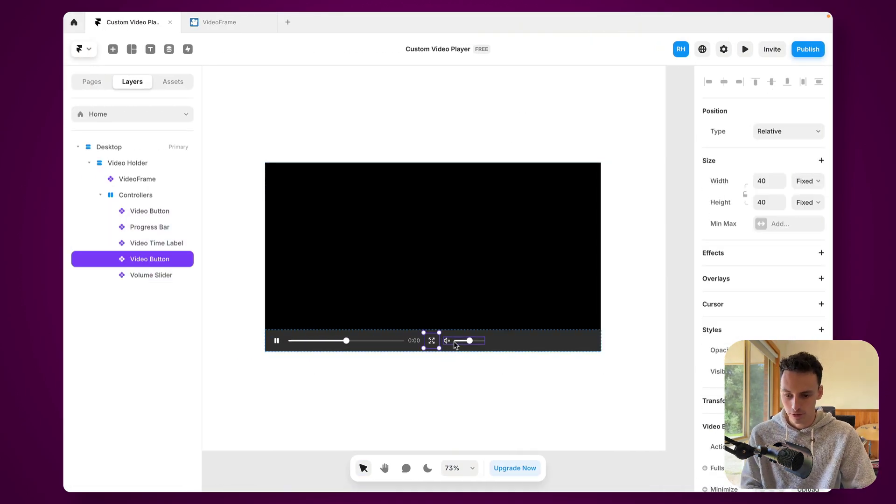
# Wrap the volume slider and fullscreen button in a Stack with Auto width
pyautogui.keyDown('shift'); pyautogui.click(459, 344); pyautogui.keyUp('shift')
pyautogui.rightClick(459, 346)
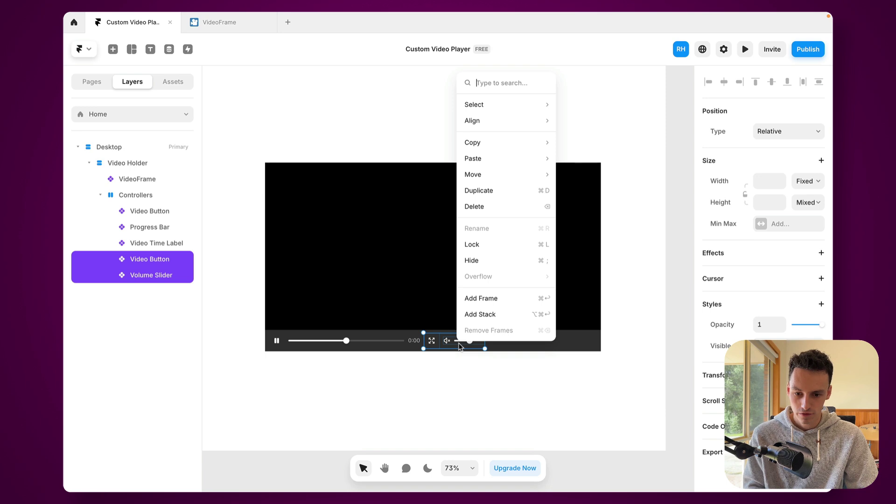
pyautogui.click(486, 320)
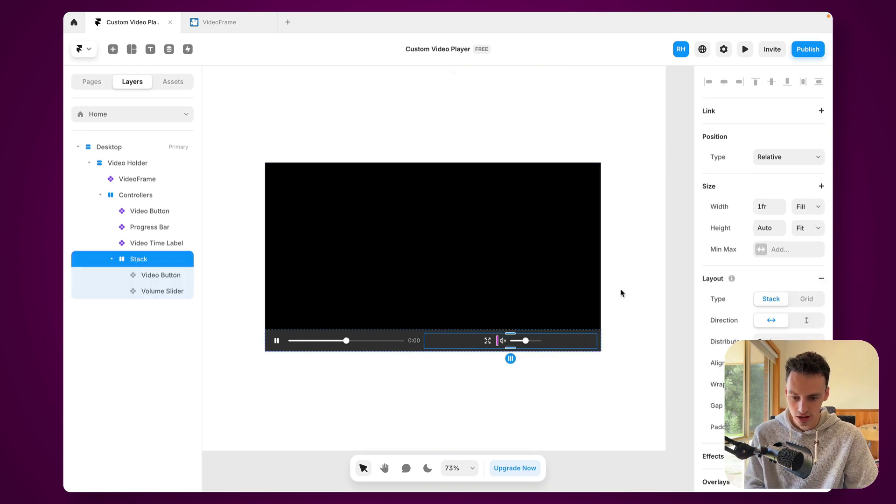
pyautogui.click(772, 206)
pyautogui.write('auto')
pyautogui.press('Return')
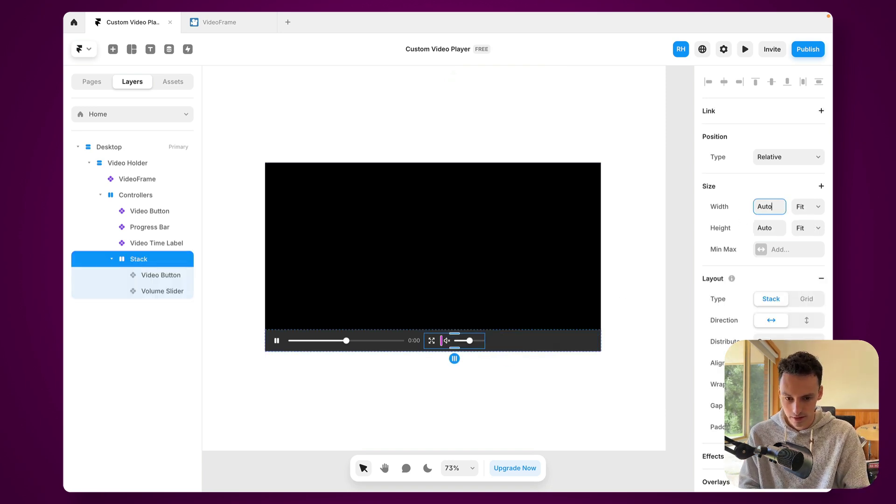
pyautogui.click(430, 340)
# Group the play button, Progress Bar and Time Label into an Auto-width Stack
pyautogui.click(414, 342)
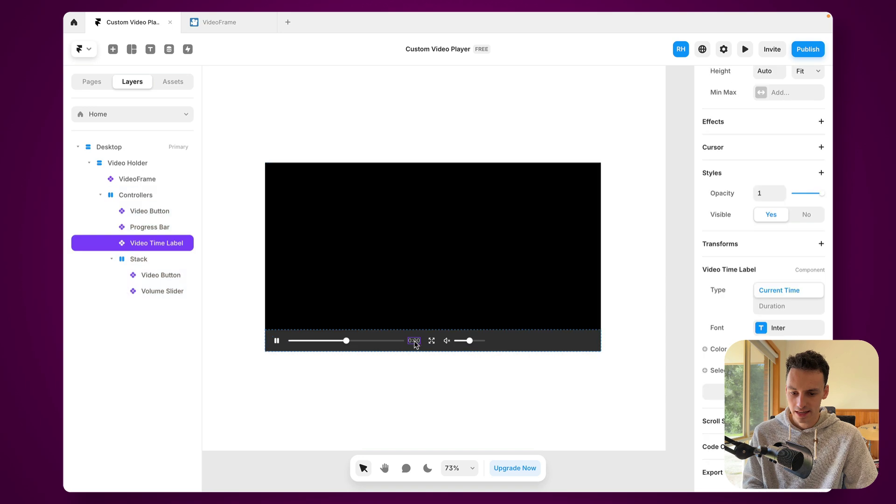
pyautogui.keyDown('shift'); pyautogui.click(370, 344); pyautogui.keyUp('shift')
pyautogui.keyDown('shift'); pyautogui.click(278, 343); pyautogui.keyUp('shift')
pyautogui.rightClick(277, 344)
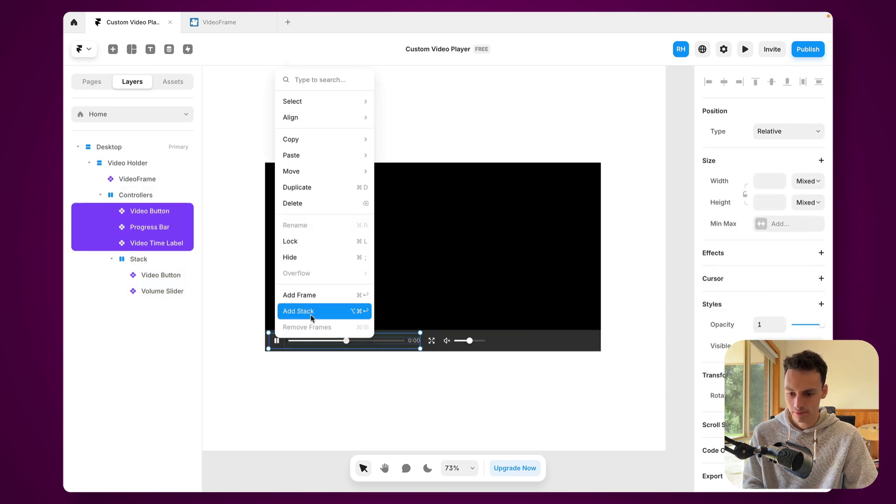
pyautogui.click(308, 313)
pyautogui.click(769, 206)
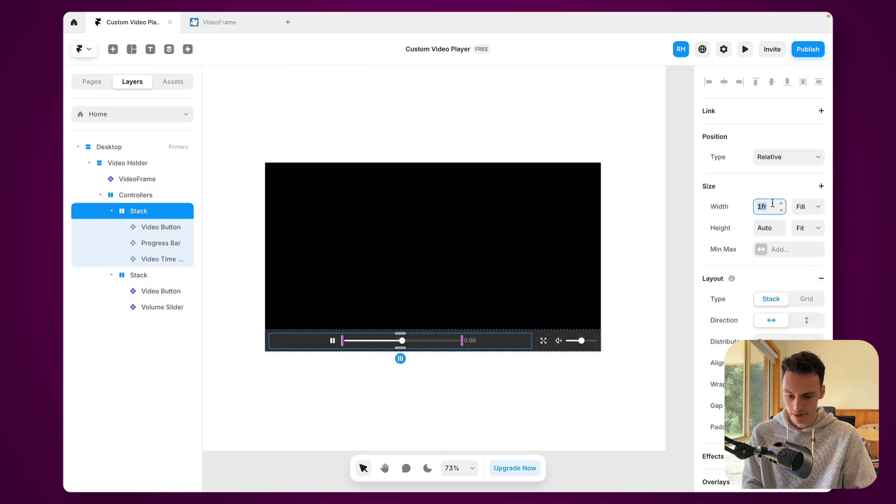
pyautogui.write('auto')
pyautogui.press('Return')
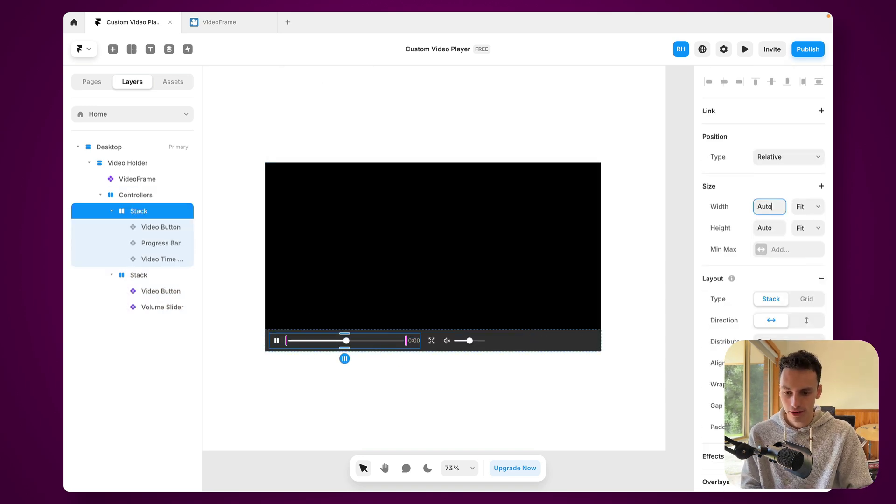
# Set the Controllers bar's distribution to Space Between
pyautogui.click(167, 195)
pyautogui.scroll(1, 793, 313)
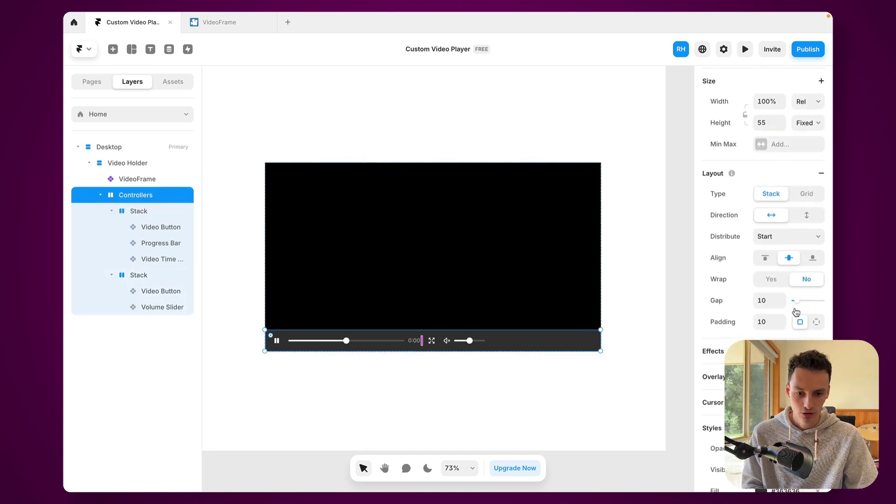
pyautogui.click(794, 239)
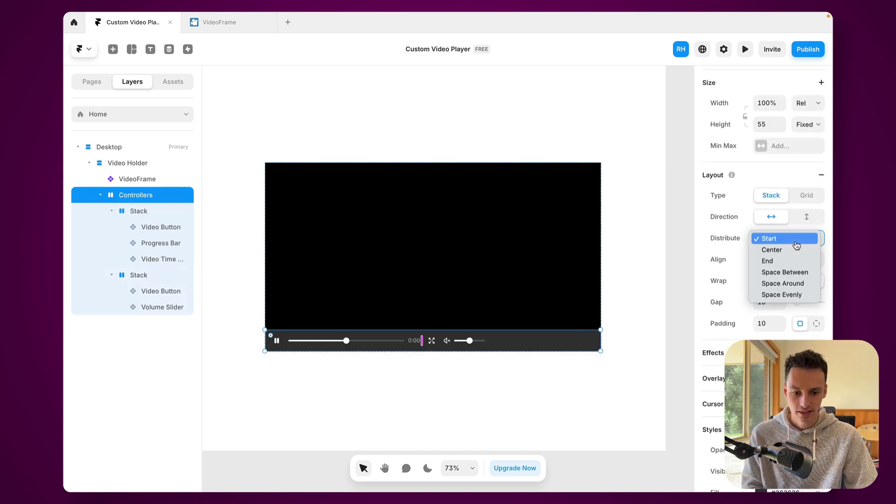
pyautogui.click(793, 272)
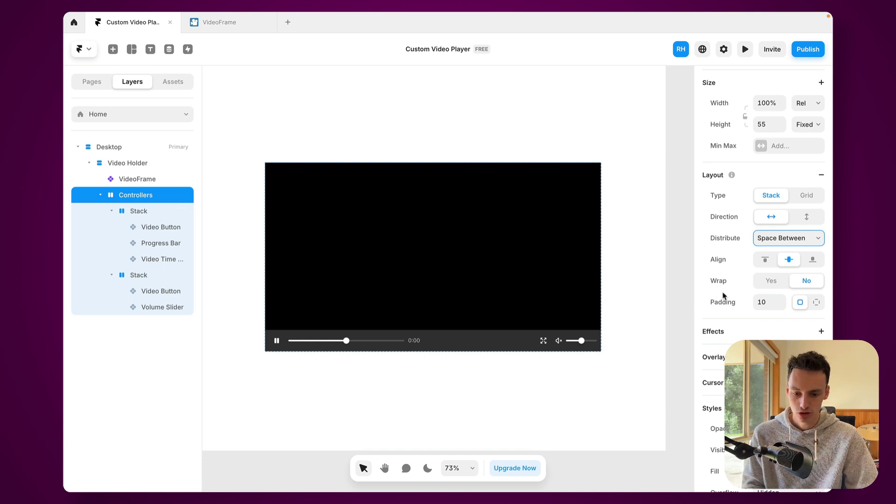
# Move the fullscreen button after the Volume Slider and set the Controllers height to 50
pyautogui.click(544, 341)
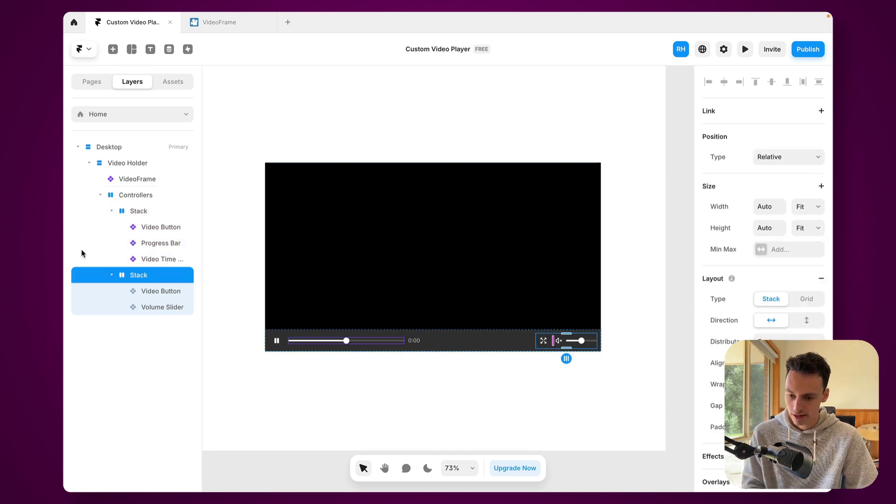
pyautogui.click(154, 291)
pyautogui.moveTo(156, 291); pyautogui.dragTo(166, 313)
pyautogui.click(666, 323)
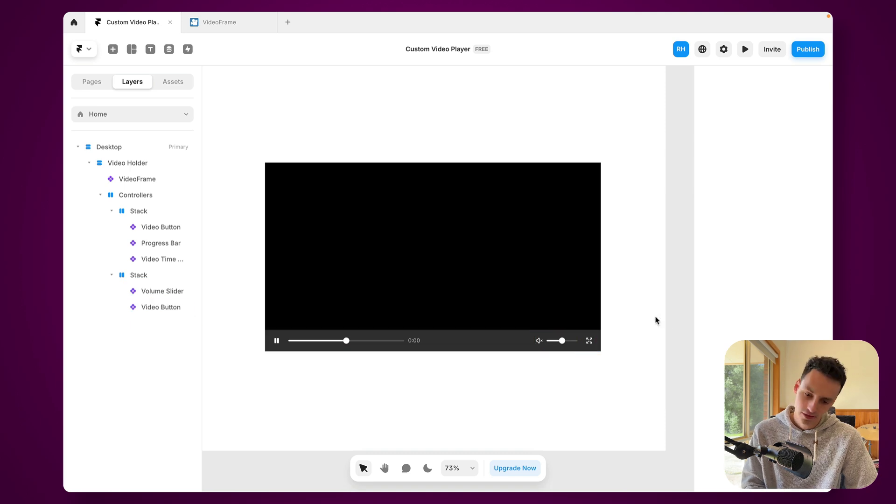
pyautogui.click(472, 338)
pyautogui.moveTo(468, 329); pyautogui.dragTo(468, 332)
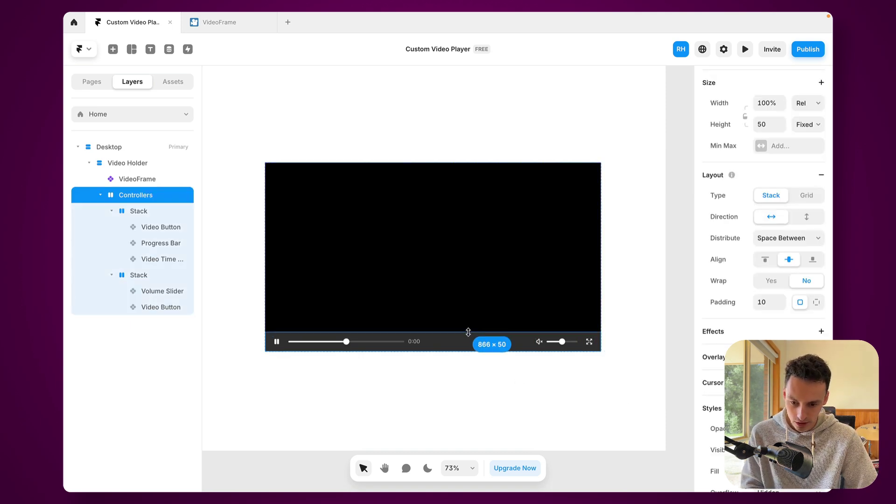
pyautogui.click(744, 49)
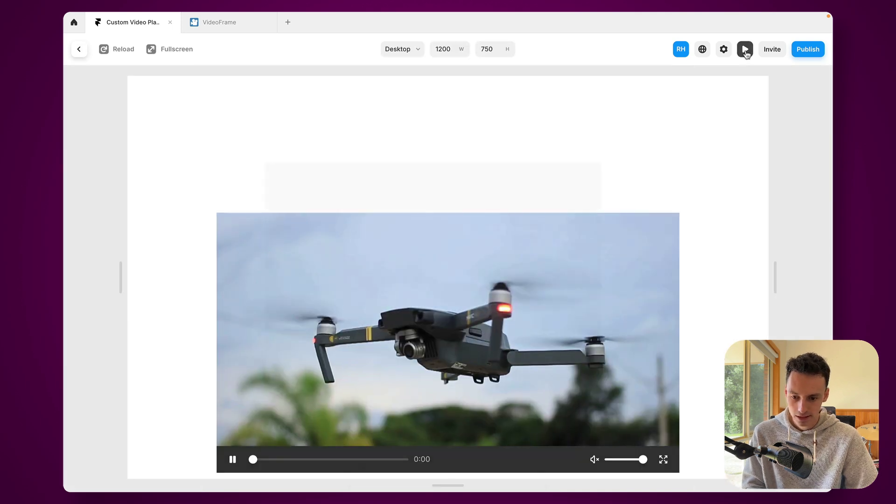
pyautogui.click(232, 459)
pyautogui.moveTo(282, 462); pyautogui.dragTo(306, 462)
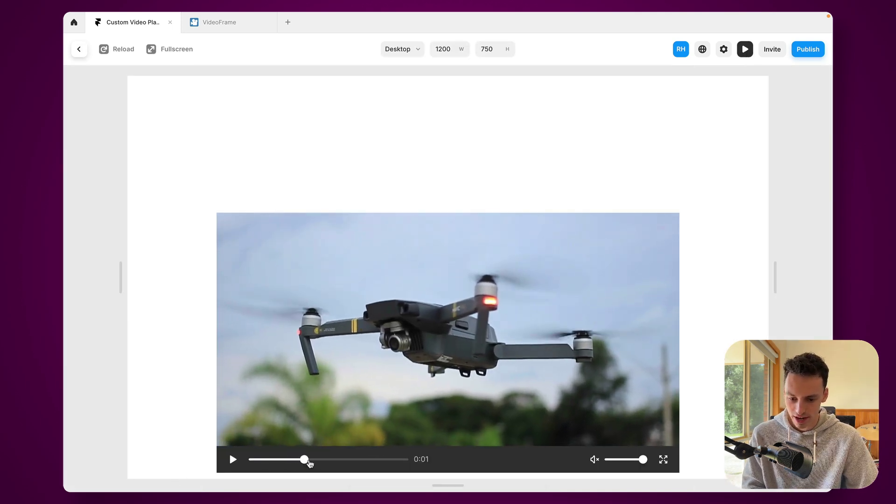
pyautogui.click(351, 463)
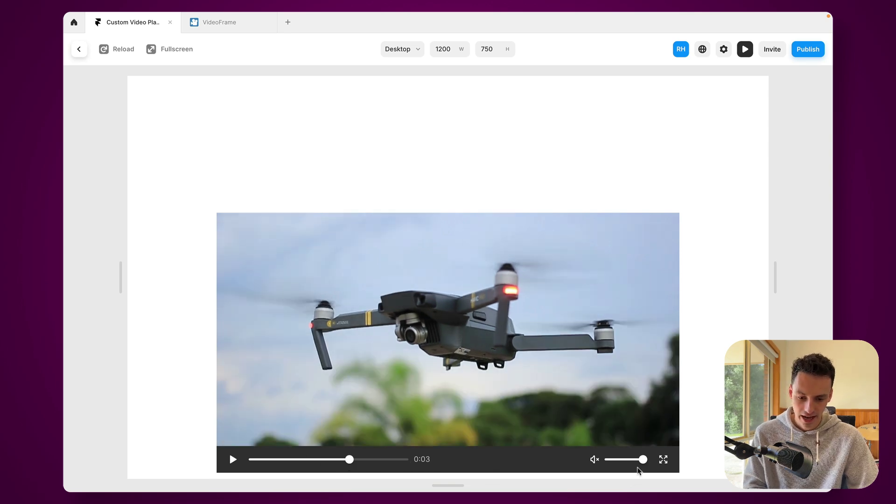
pyautogui.moveTo(642, 462); pyautogui.dragTo(625, 461)
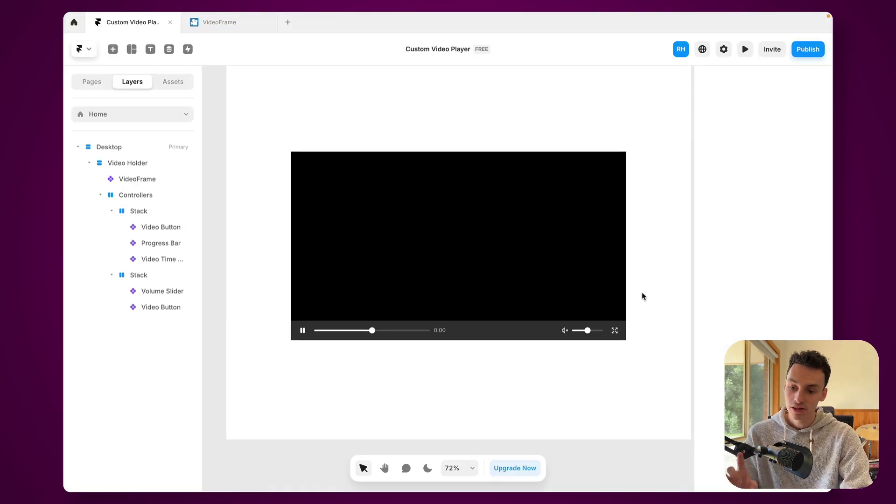
# Convert the Video Holder layer into a new component with Create Component
pyautogui.click(148, 195)
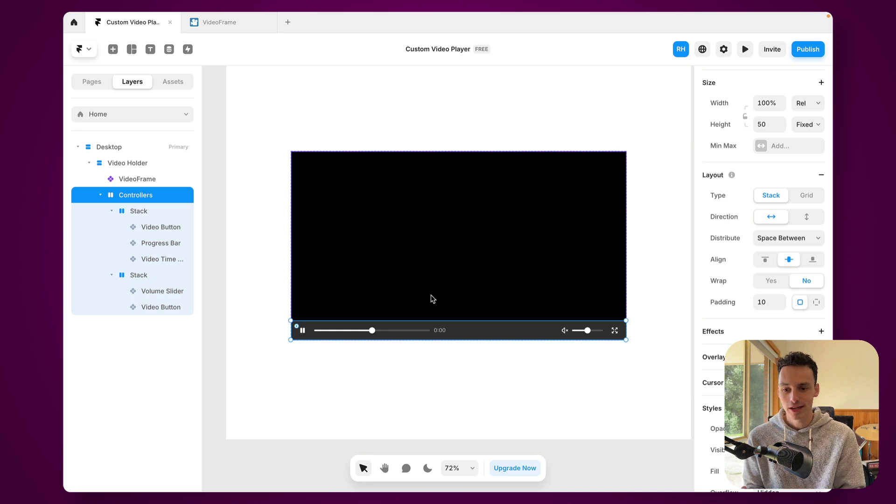
pyautogui.click(140, 164)
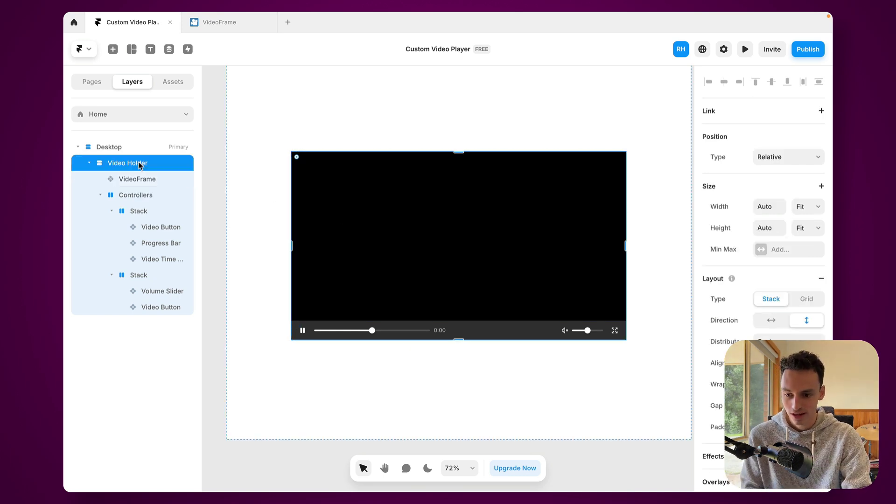
pyautogui.rightClick(139, 165)
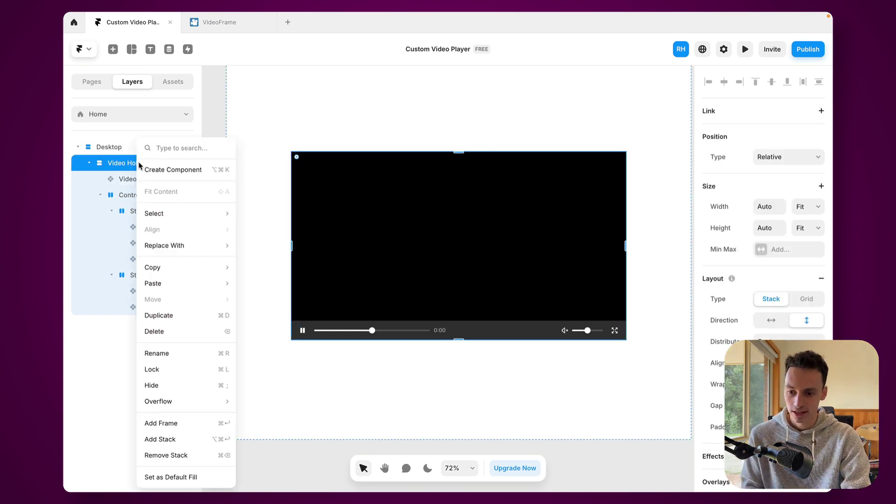
pyautogui.click(182, 171)
pyautogui.click(480, 303)
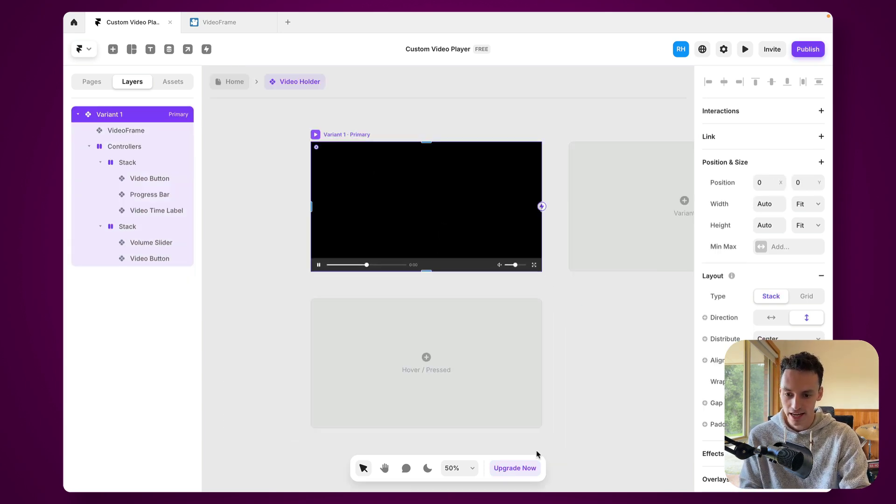
# Add a Hover variant and set the Primary variant's Controllers bottom offset to -50
pyautogui.click(438, 358)
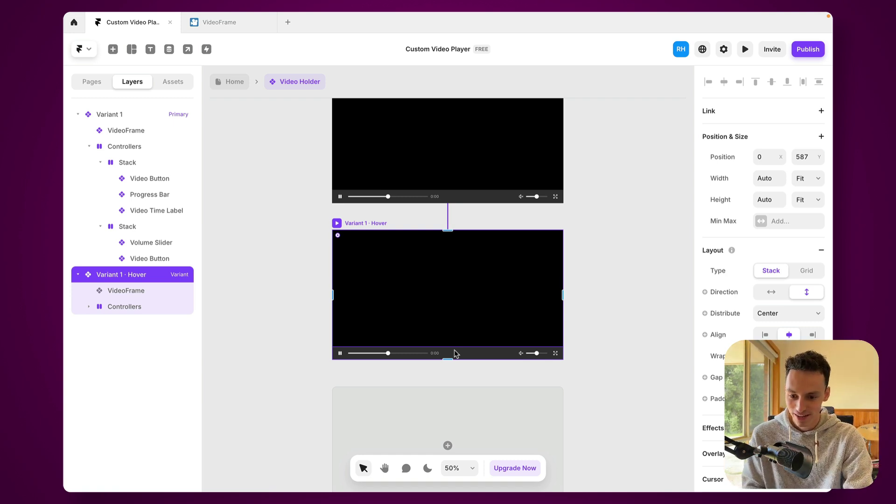
pyautogui.scroll(2, 456, 280)
pyautogui.click(460, 231)
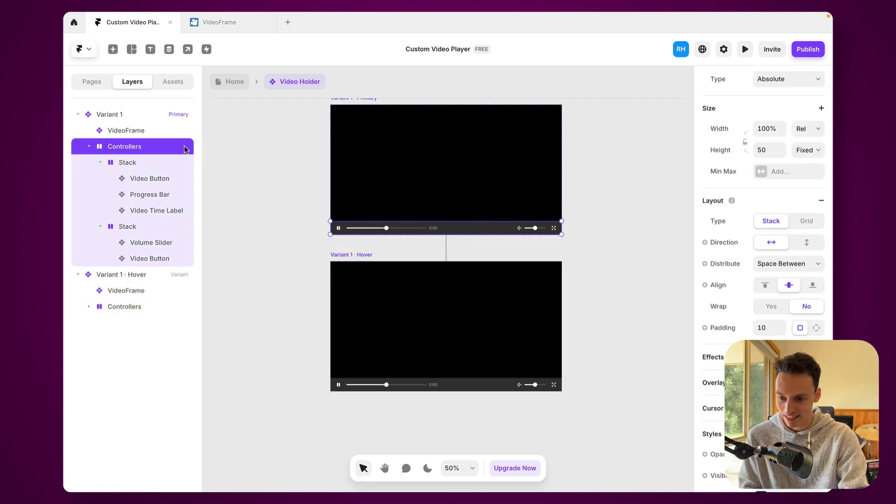
pyautogui.click(89, 147)
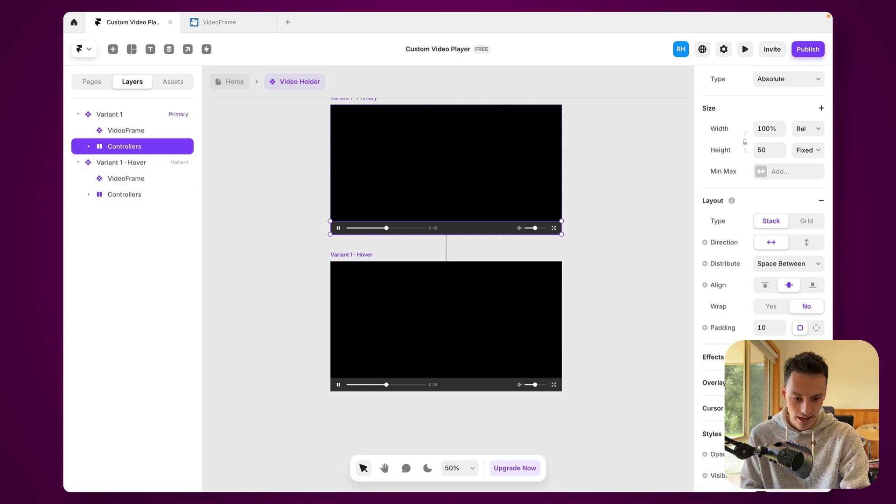
pyautogui.scroll(-2, 764, 276)
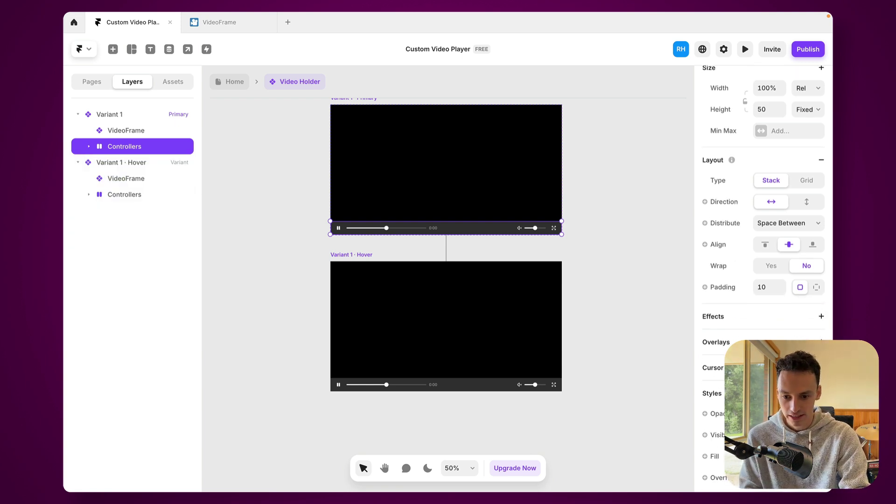
pyautogui.press('super+shift+h')
pyautogui.press('super+shift+h')
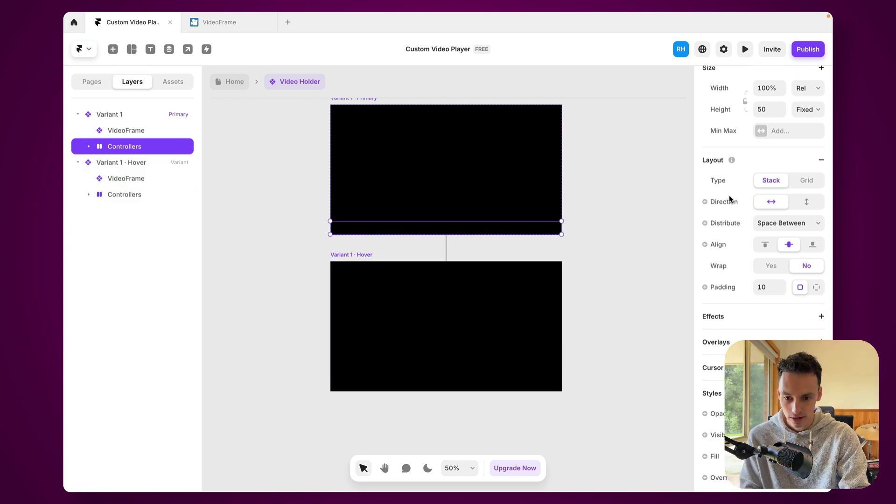
pyautogui.scroll(5, 742, 210)
pyautogui.click(765, 240)
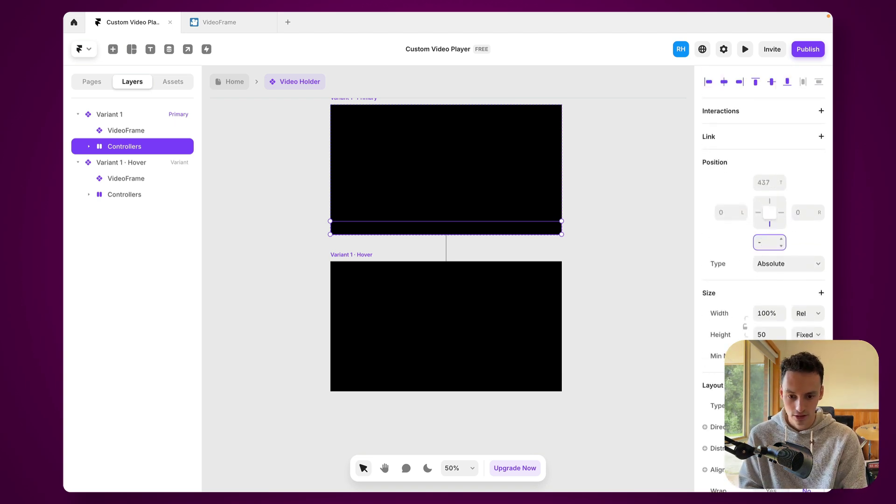
pyautogui.press('Return')
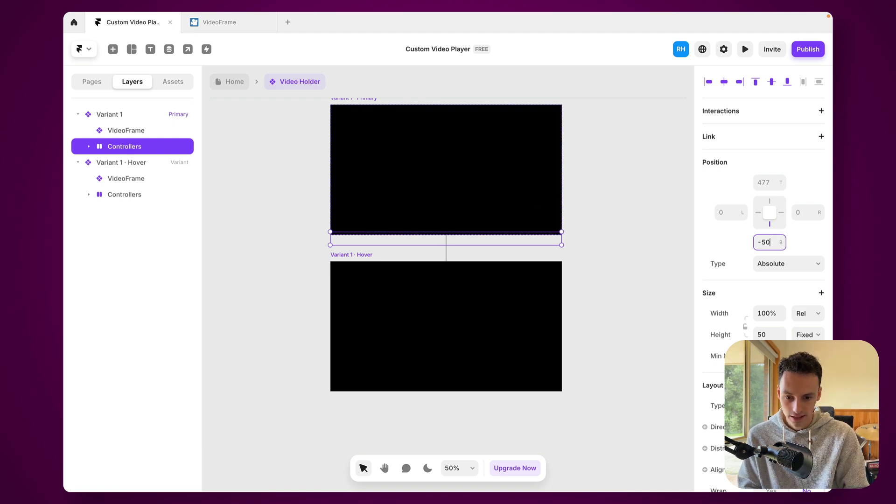
pyautogui.press('BackSpace')
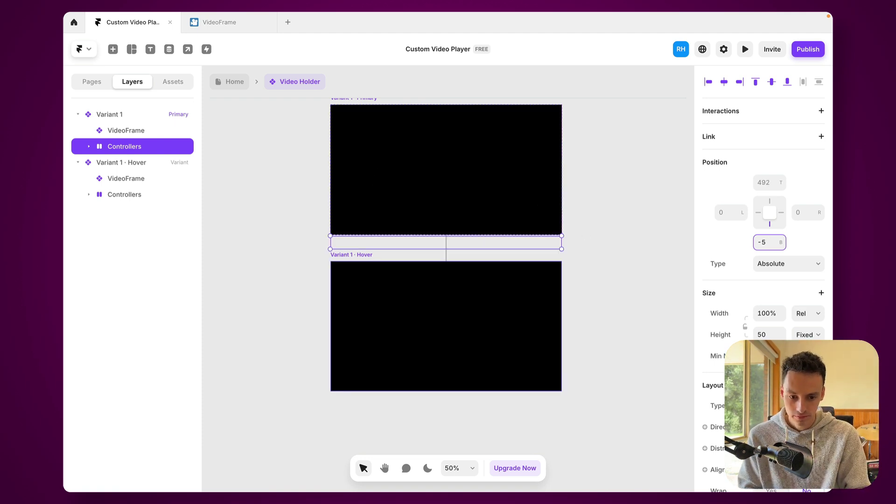
pyautogui.click(346, 262)
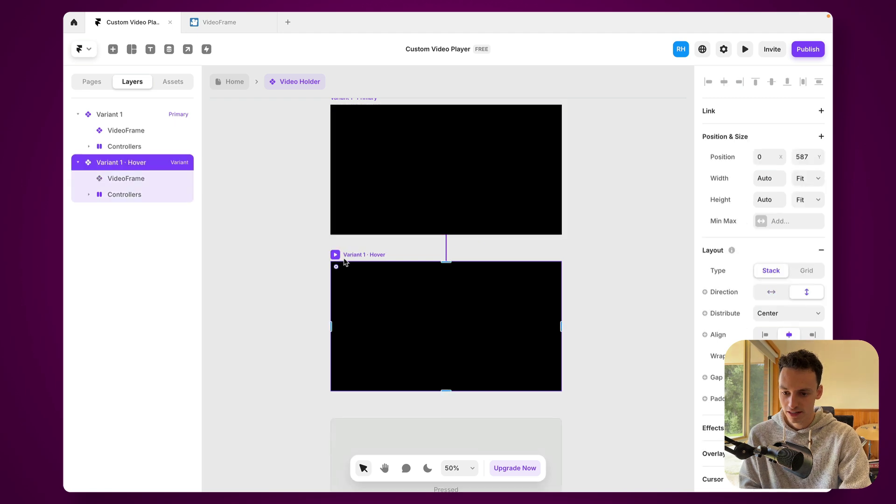
# Set the Hover variant's Controllers bar bottom offset to 0
pyautogui.click(150, 195)
pyautogui.scroll(-5, 763, 280)
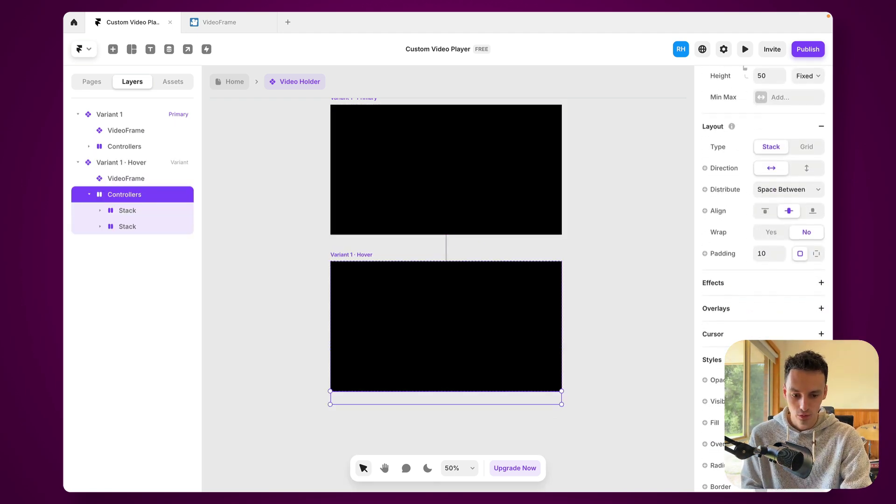
pyautogui.scroll(5, 754, 226)
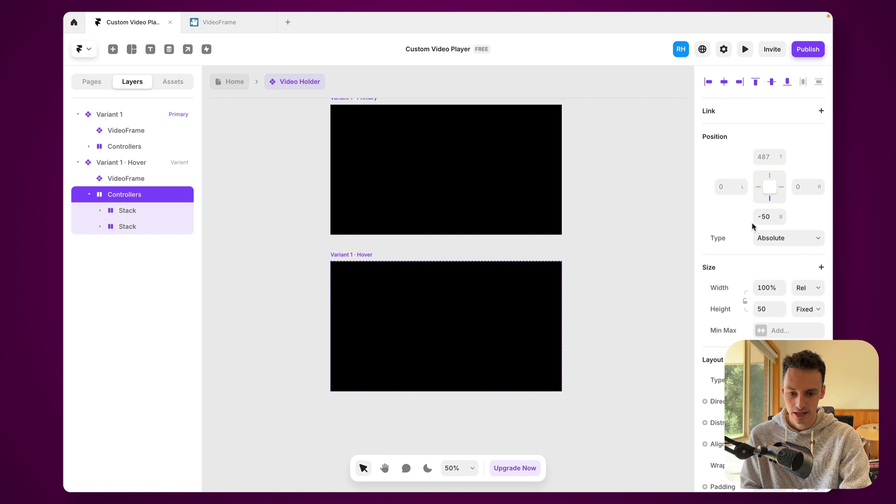
pyautogui.click(769, 217)
pyautogui.write('0')
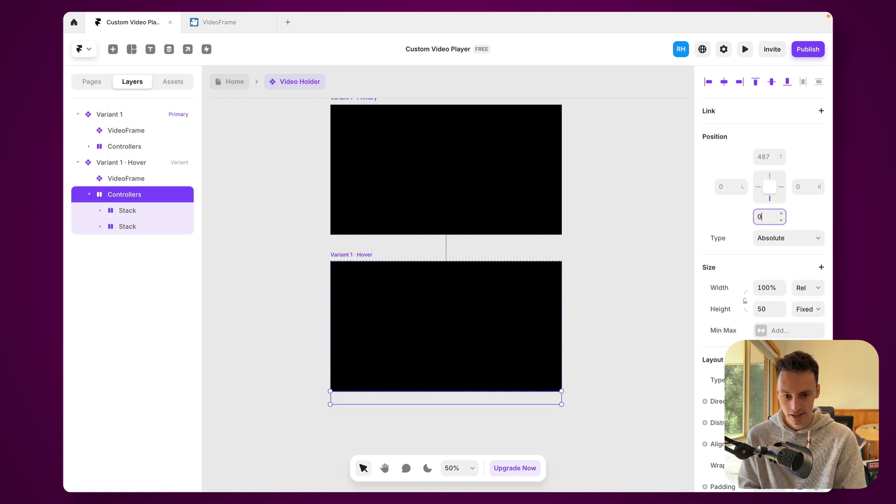
pyautogui.press('Return')
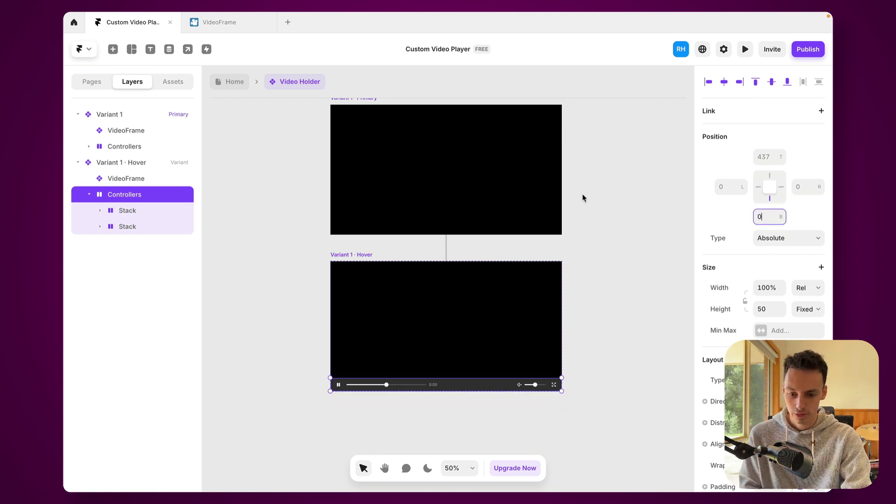
pyautogui.click(369, 106)
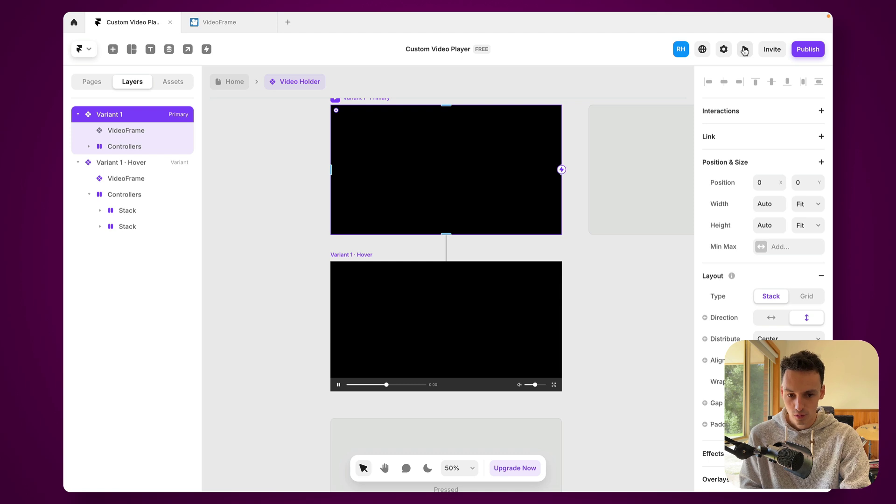
pyautogui.click(745, 49)
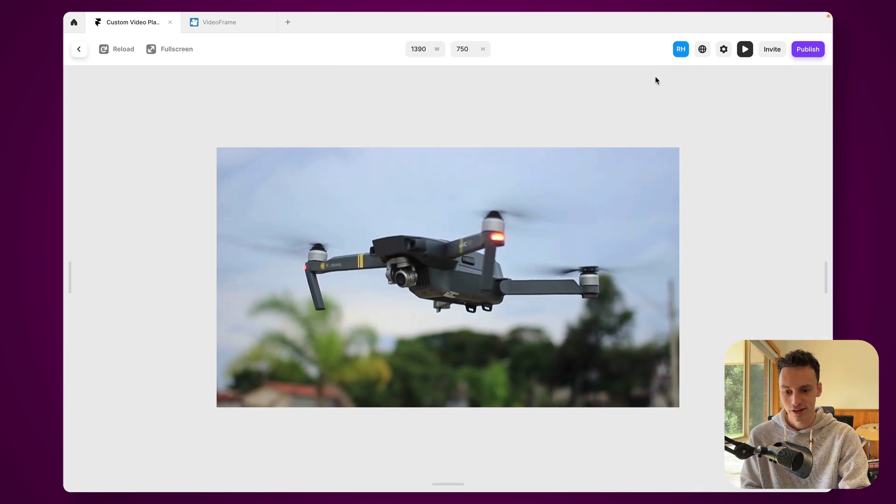
pyautogui.moveTo(497, 222)
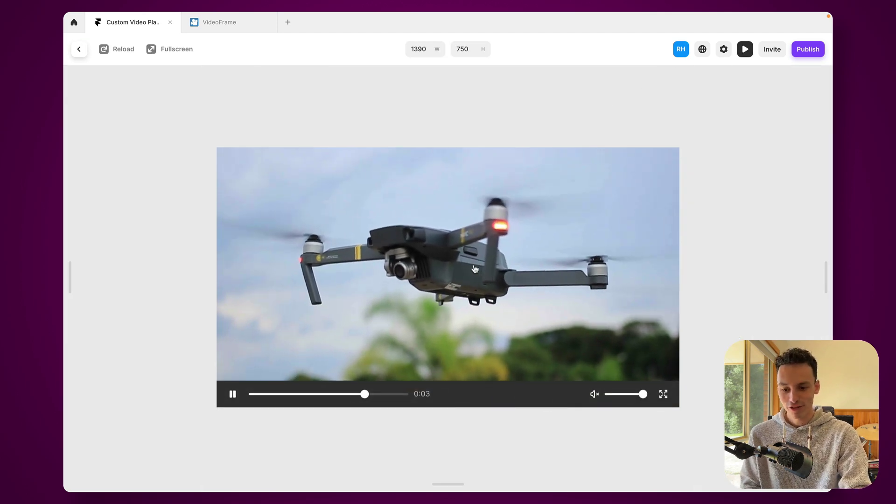
pyautogui.click(233, 394)
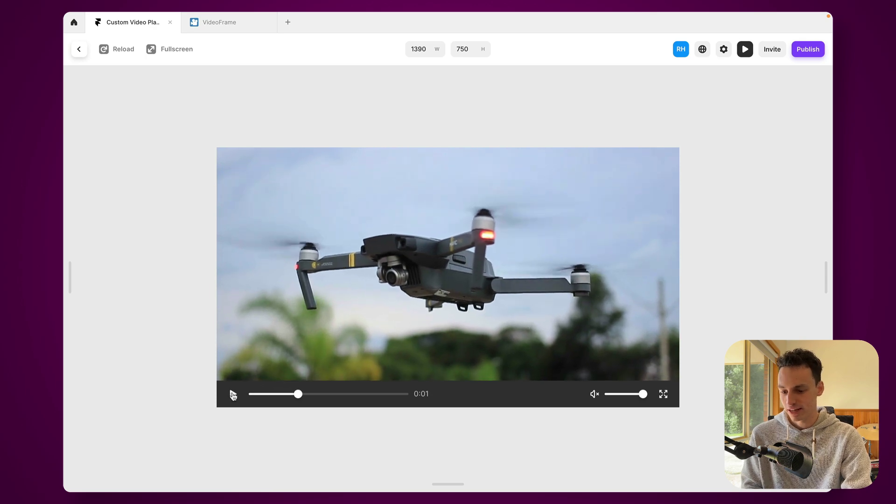
pyautogui.click(233, 394)
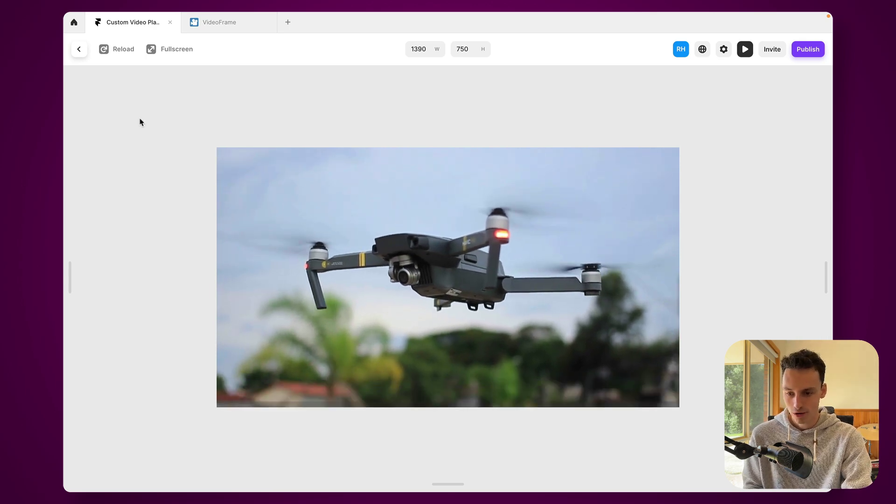
pyautogui.click(79, 49)
pyautogui.scroll(2, 468, 310)
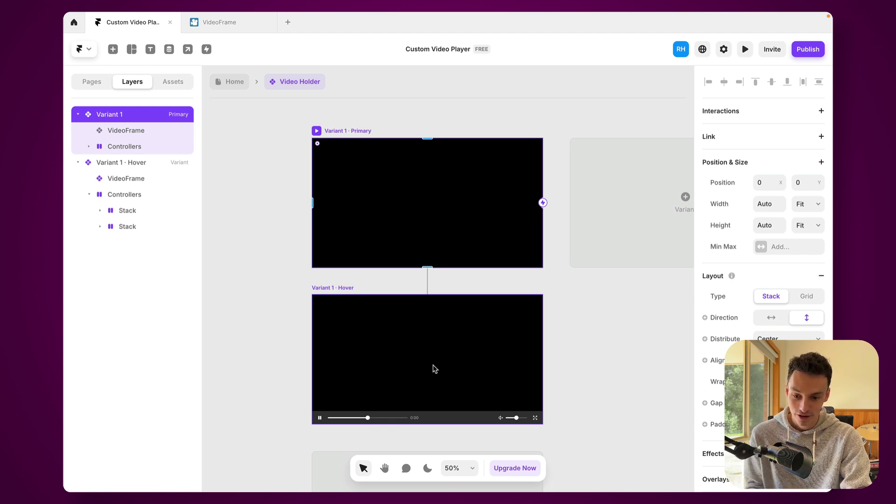
# Return to the Home page and preview the player to test the hover controls
pyautogui.click(320, 418)
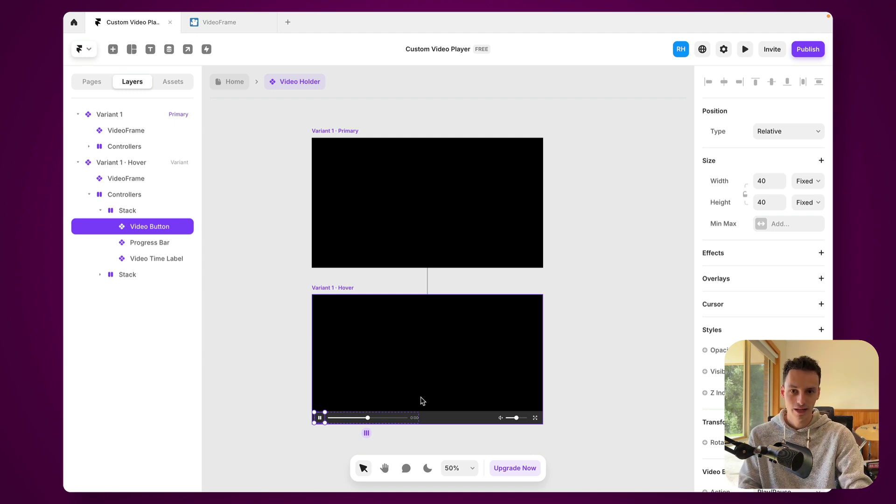
pyautogui.click(235, 82)
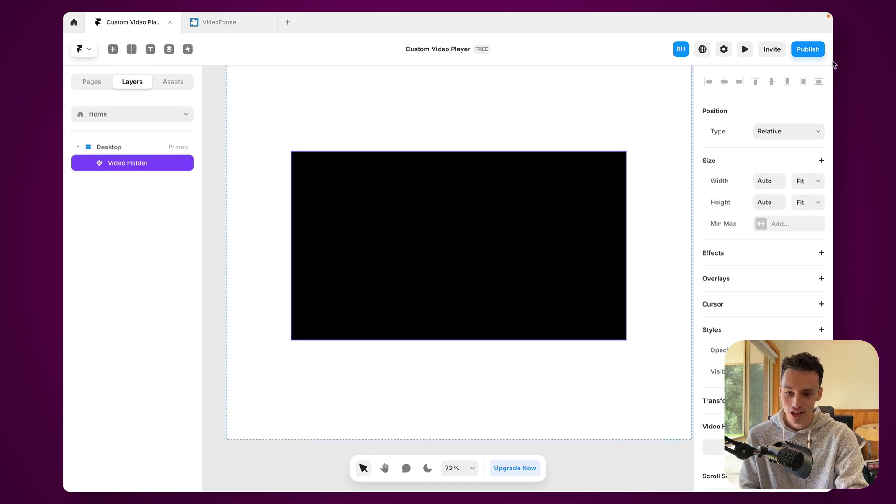
pyautogui.click(745, 49)
pyautogui.scroll(-3, 729, 198)
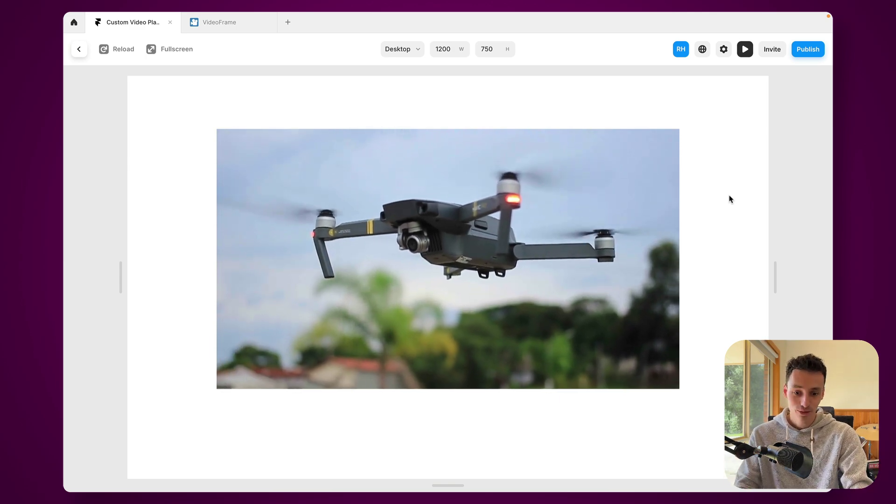
pyautogui.moveTo(529, 224)
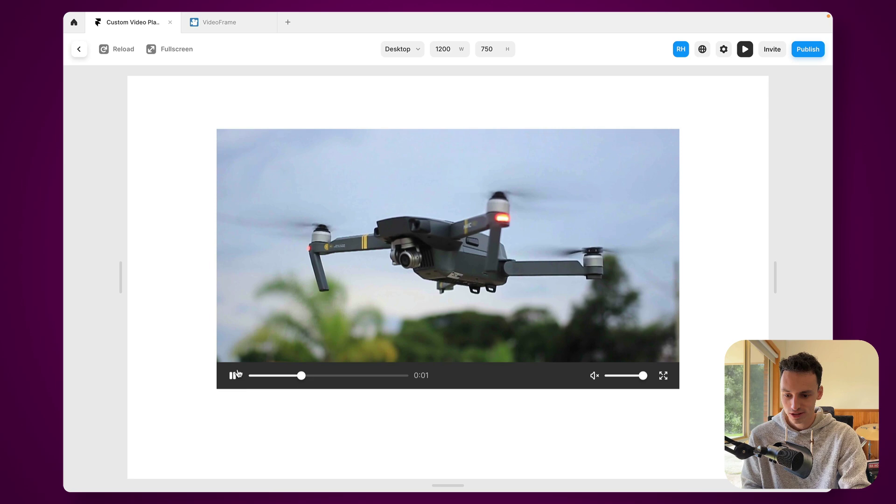
pyautogui.click(78, 55)
# Enter the Video Holder component editor from the Home page
pyautogui.click(78, 54)
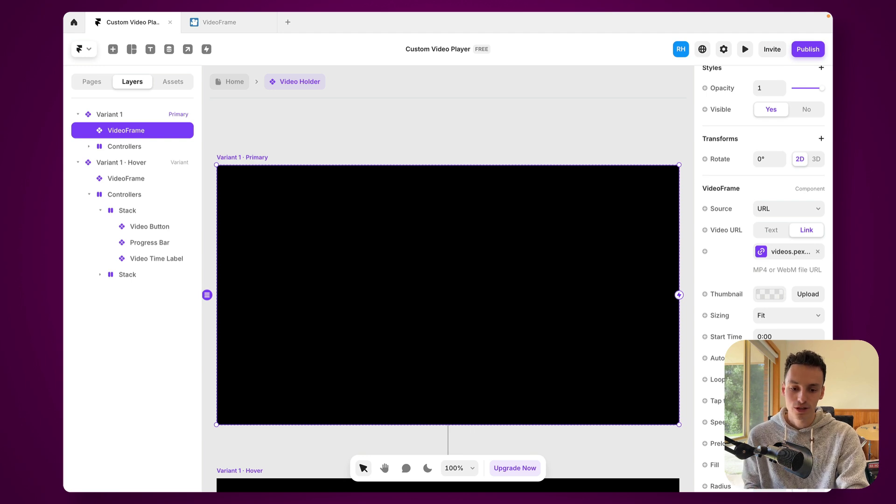
pyautogui.scroll(-3, 541, 311)
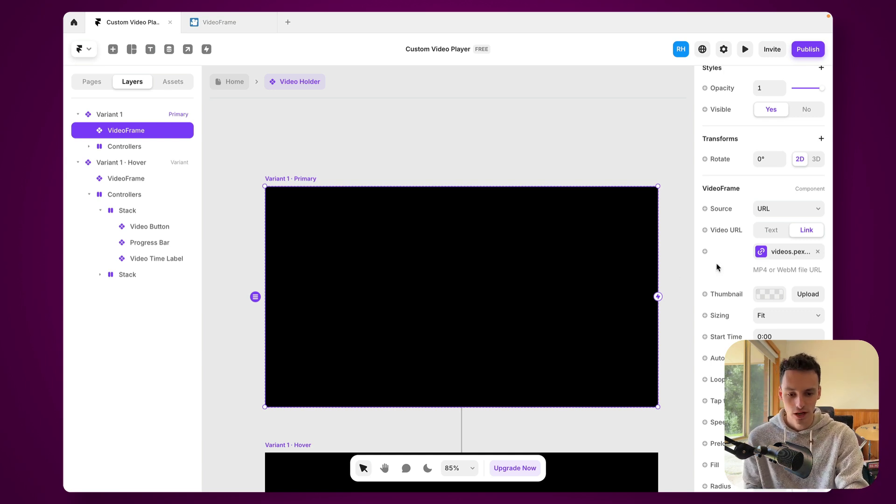
pyautogui.click(705, 252)
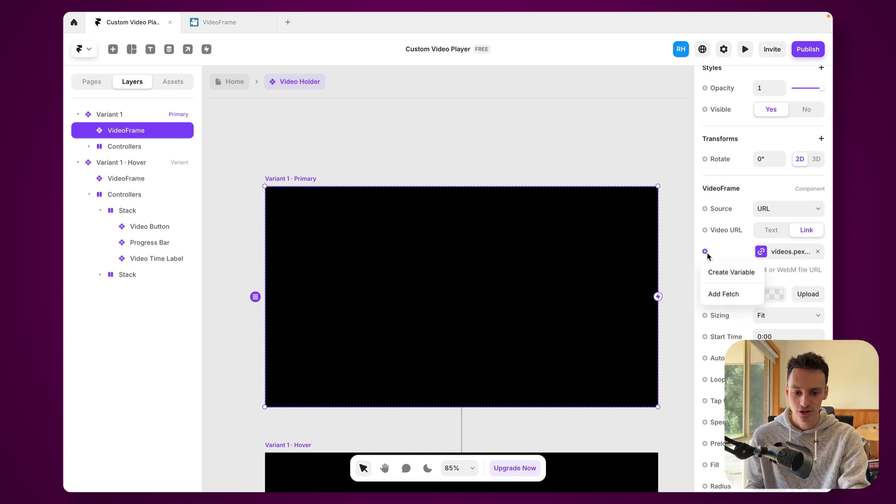
pyautogui.click(734, 258)
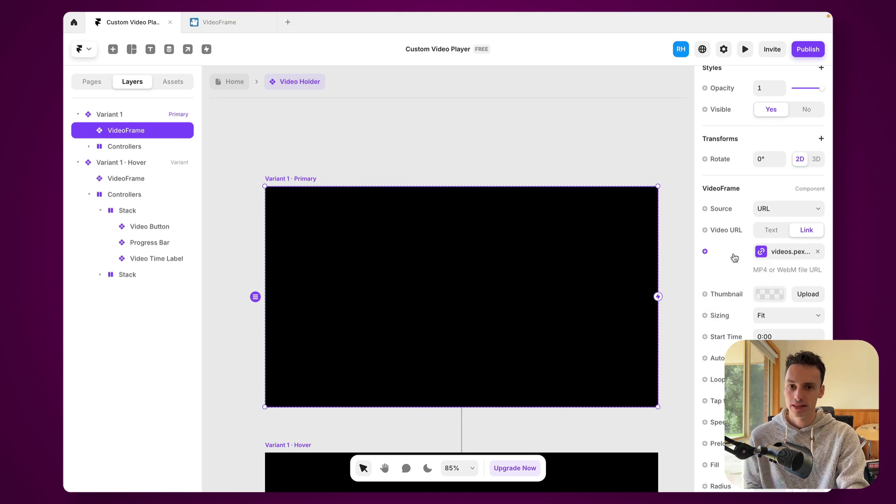